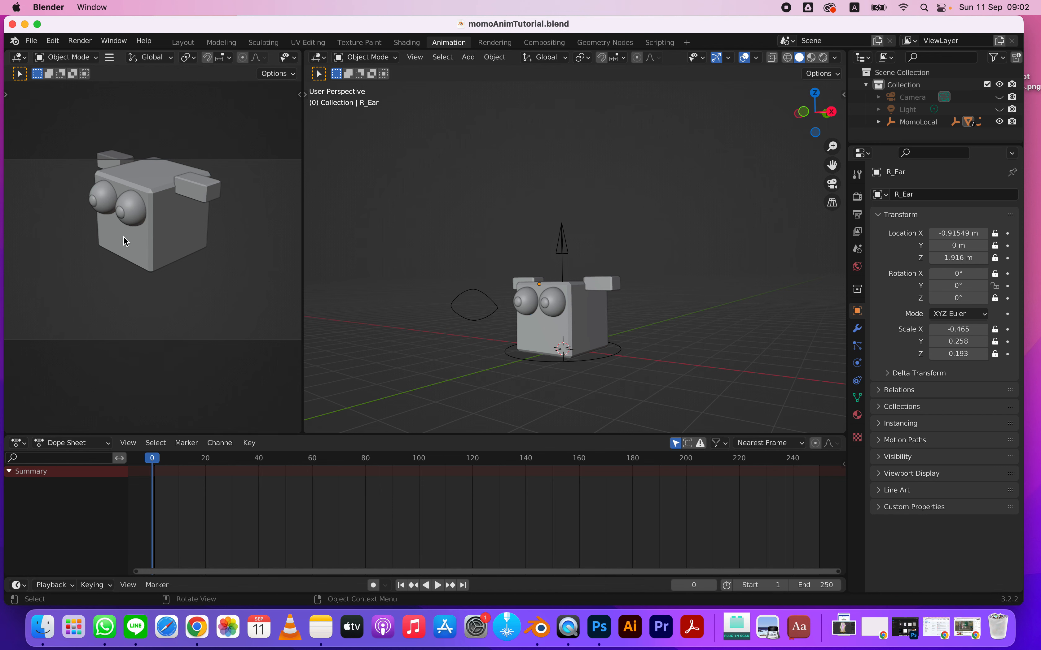
# Step: Widen the camera viewport and pull the view-locked camera back, framing the character small and right of centre
pyautogui.click(299, 94)
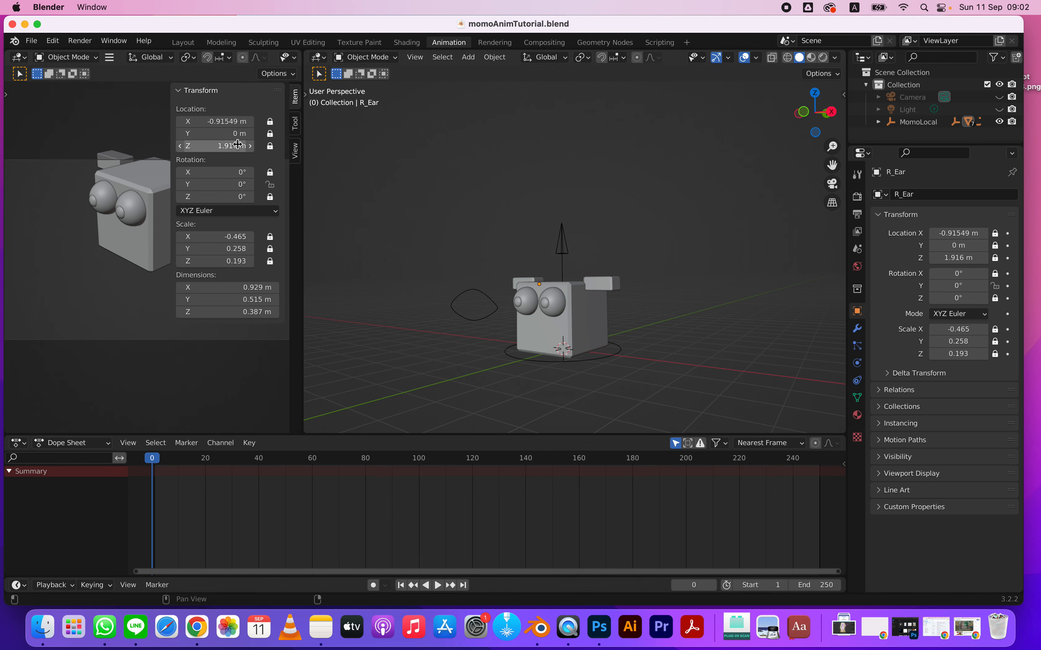
pyautogui.click(294, 150)
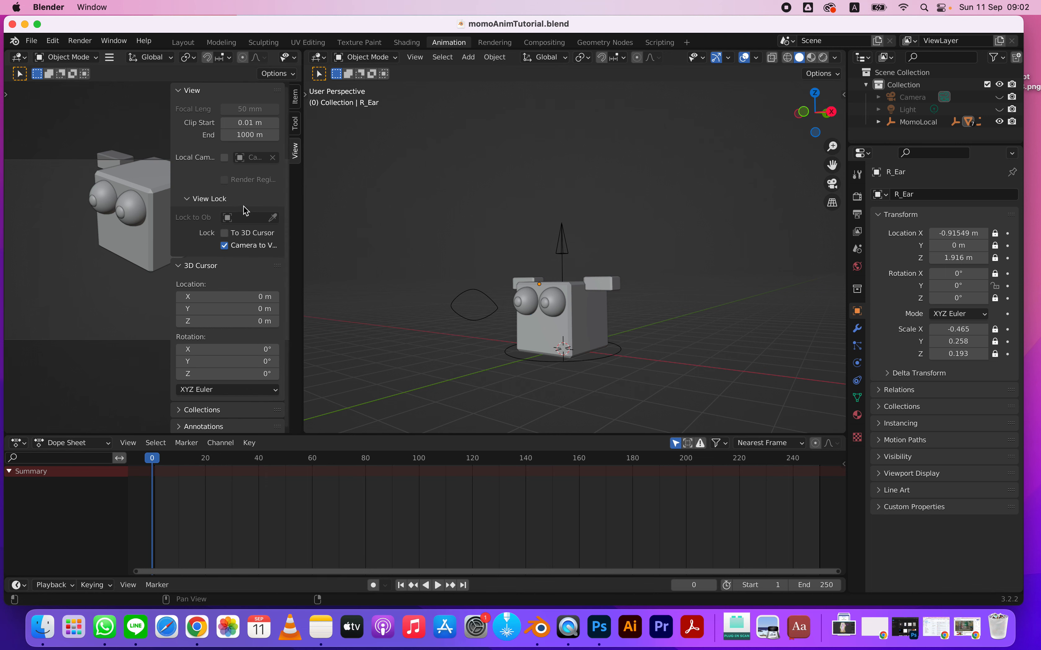
pyautogui.moveTo(302, 183); pyautogui.dragTo(480, 202)
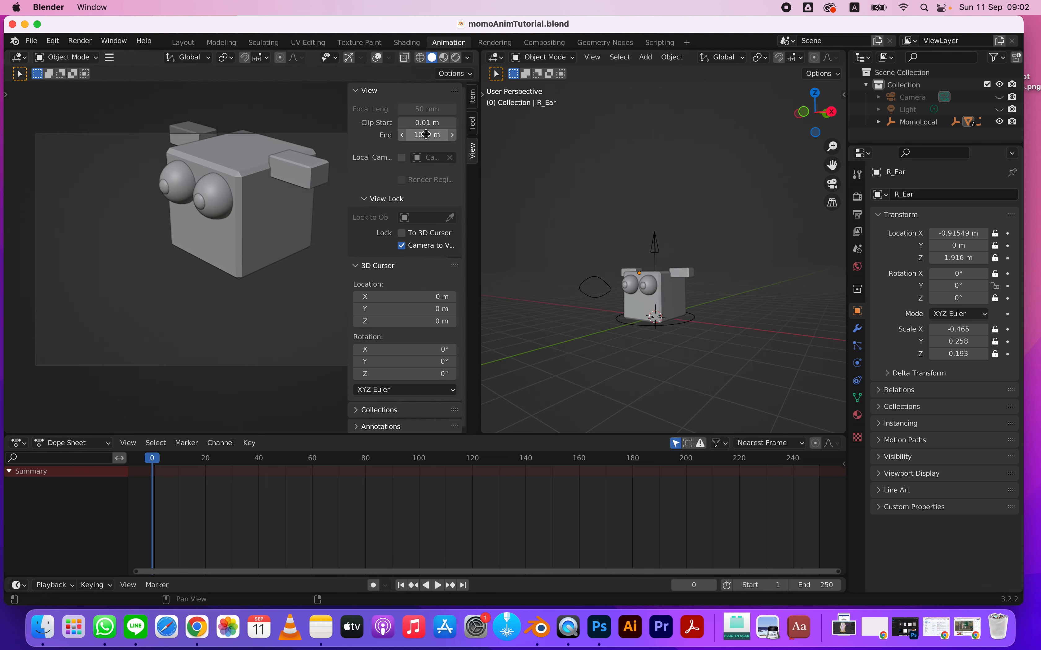
pyautogui.press('n')
pyautogui.scroll(-5, 348, 260)
pyautogui.moveTo(303, 247); pyautogui.dragTo(375, 286, button='middle')
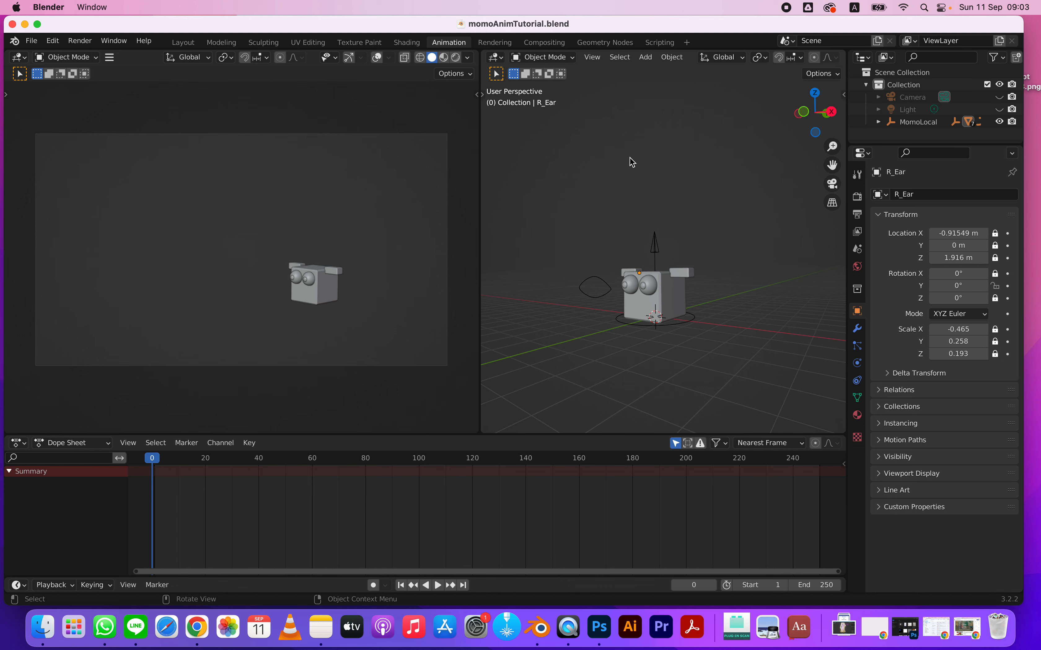
# Step: Add a mesh plane at the origin as the ground and scale it to about 170 times, stretching to the horizon
pyautogui.hotkey('shift', 'a')
pyautogui.moveTo(541, 154)
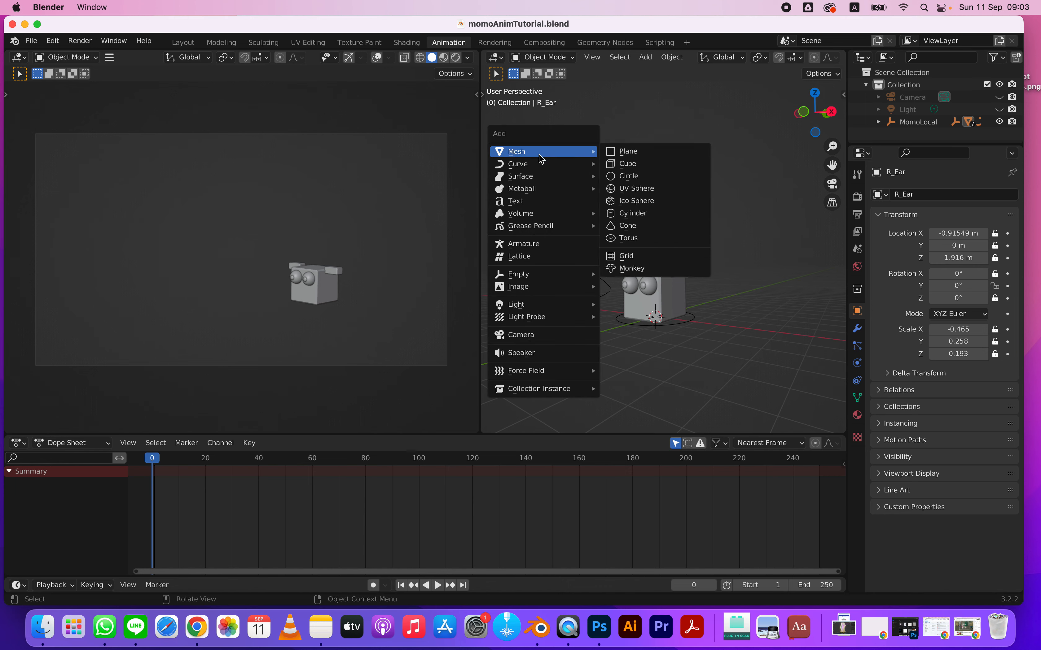
pyautogui.click(624, 153)
pyautogui.press('s')
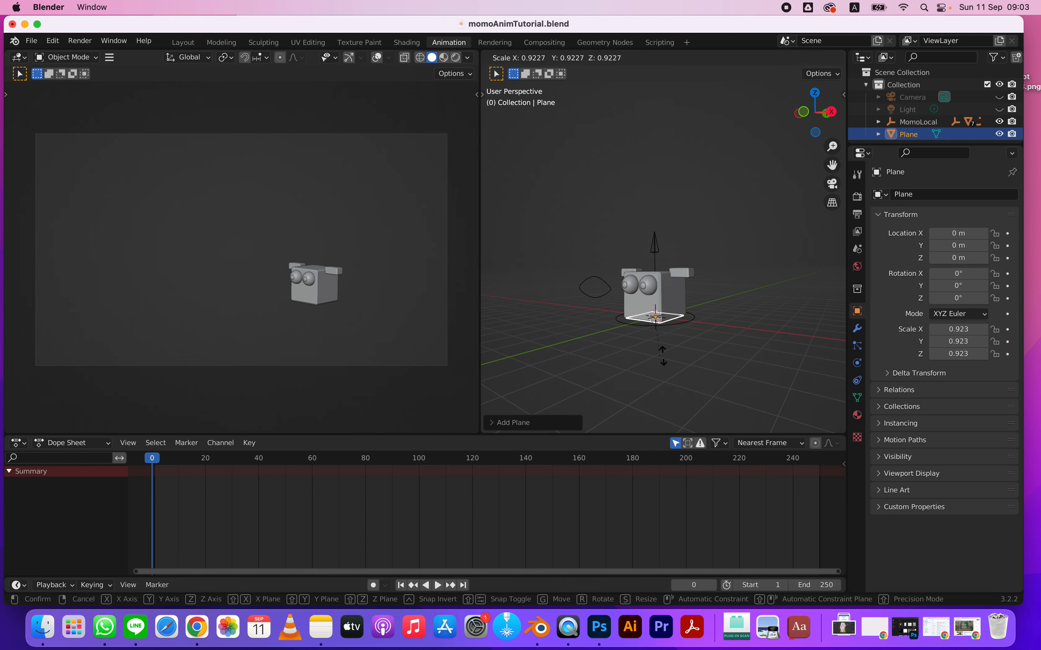
pyautogui.click(791, 409)
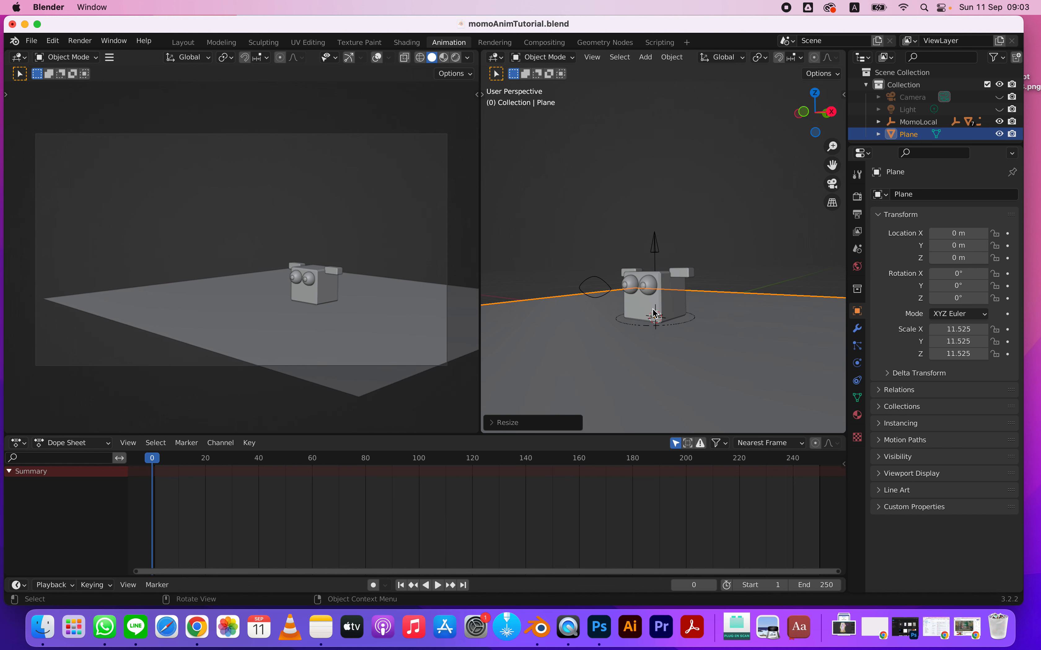
pyautogui.press('s')
pyautogui.click(715, 248)
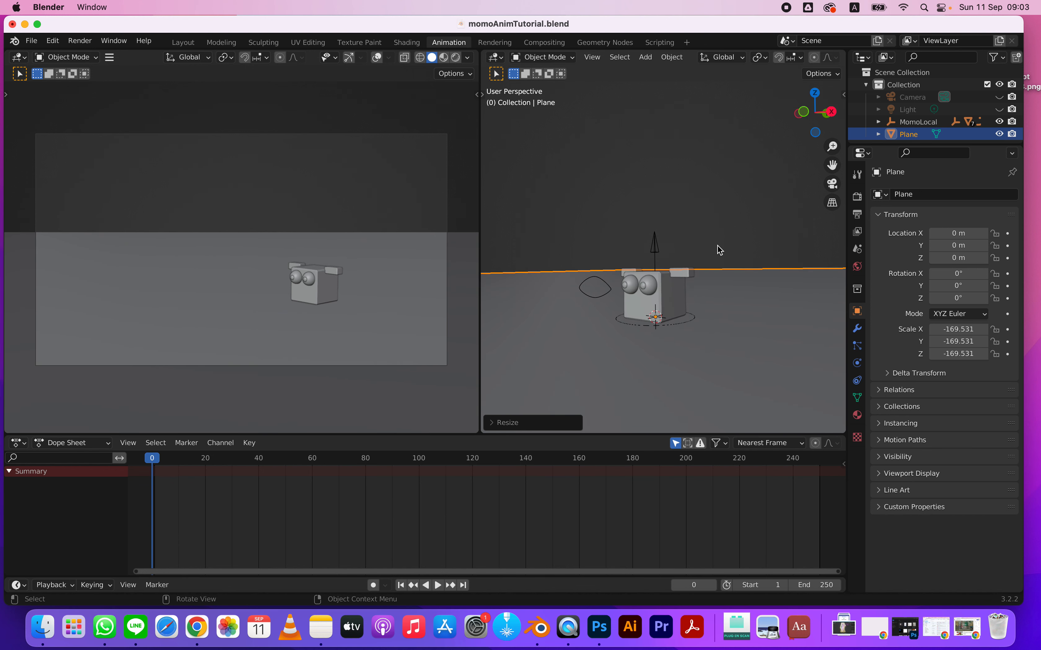
pyautogui.click(722, 164)
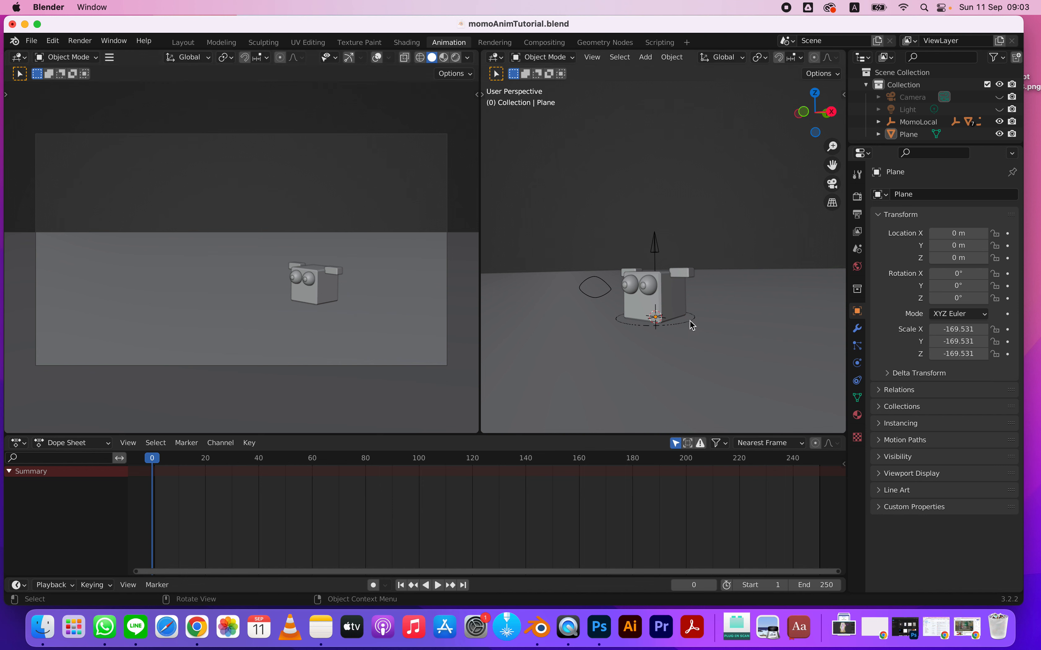
# Step: Show the selectability toggles in the outliner and make the Plane unselectable
pyautogui.scroll(-1, 913, 137)
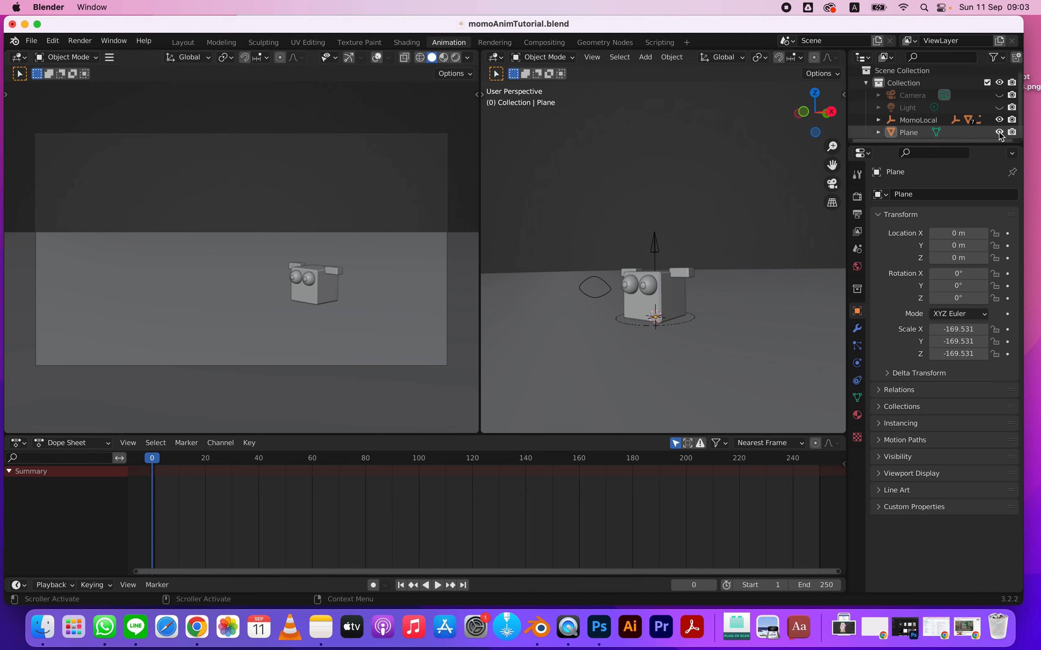
pyautogui.click(998, 58)
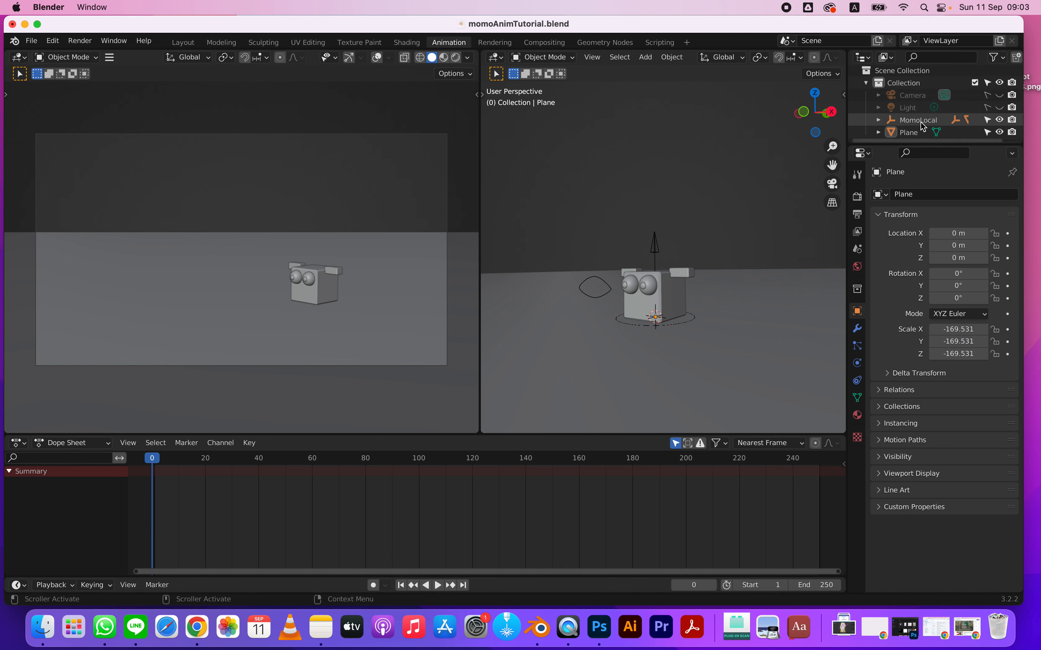
pyautogui.click(327, 224)
pyautogui.moveTo(431, 264); pyautogui.dragTo(416, 226)
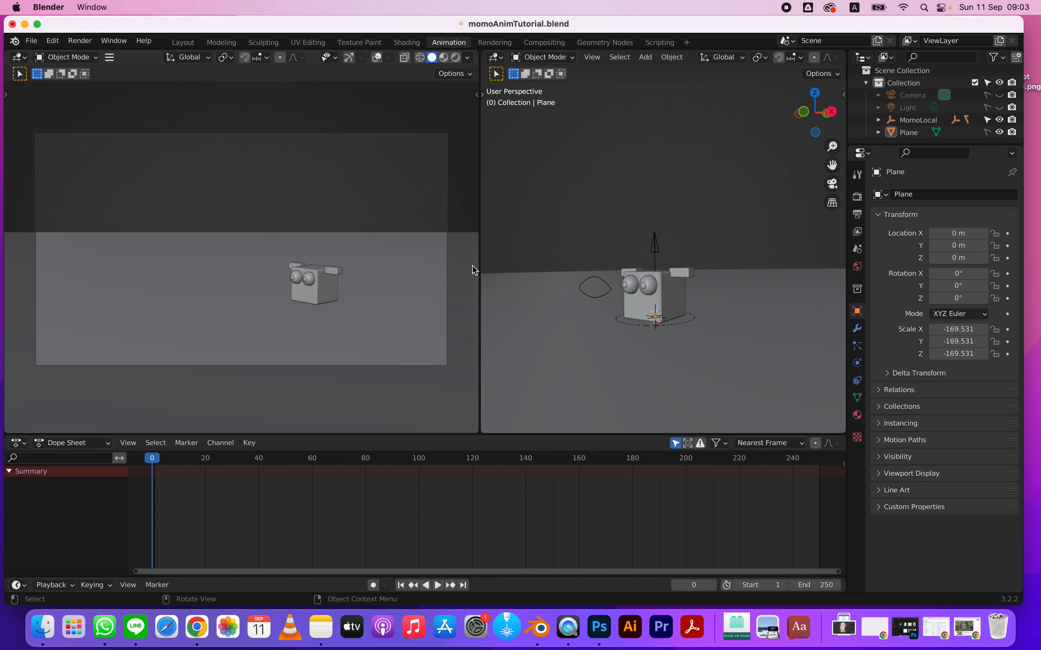
# Step: Switch both the working viewport and the camera viewport to Material Preview shading
pyautogui.click(615, 59)
pyautogui.scroll(-8, 680, 62)
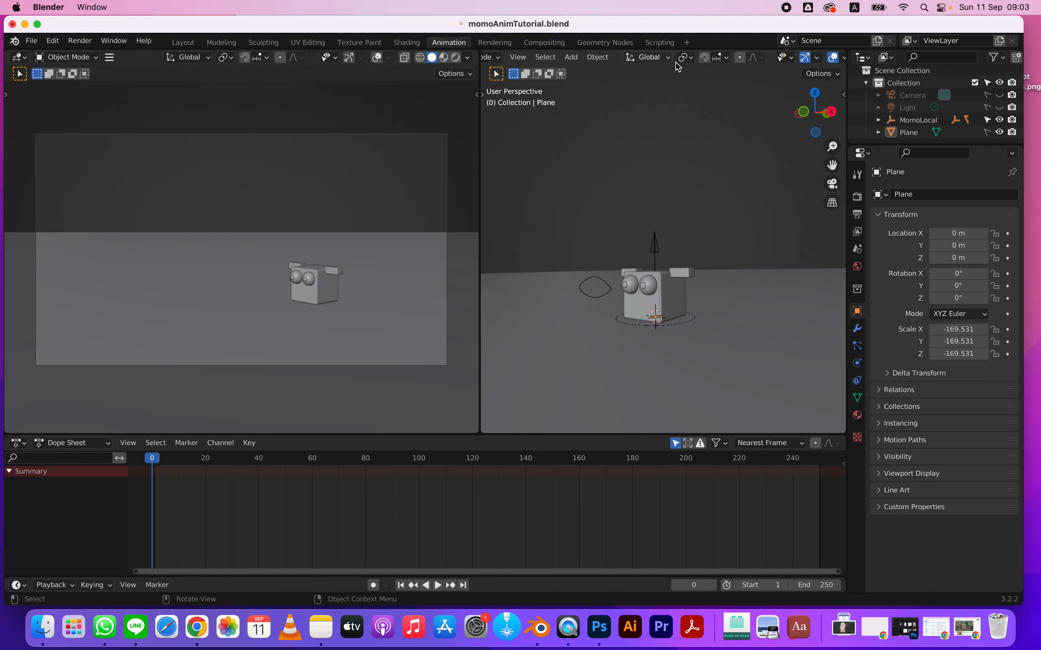
pyautogui.scroll(6, 787, 63)
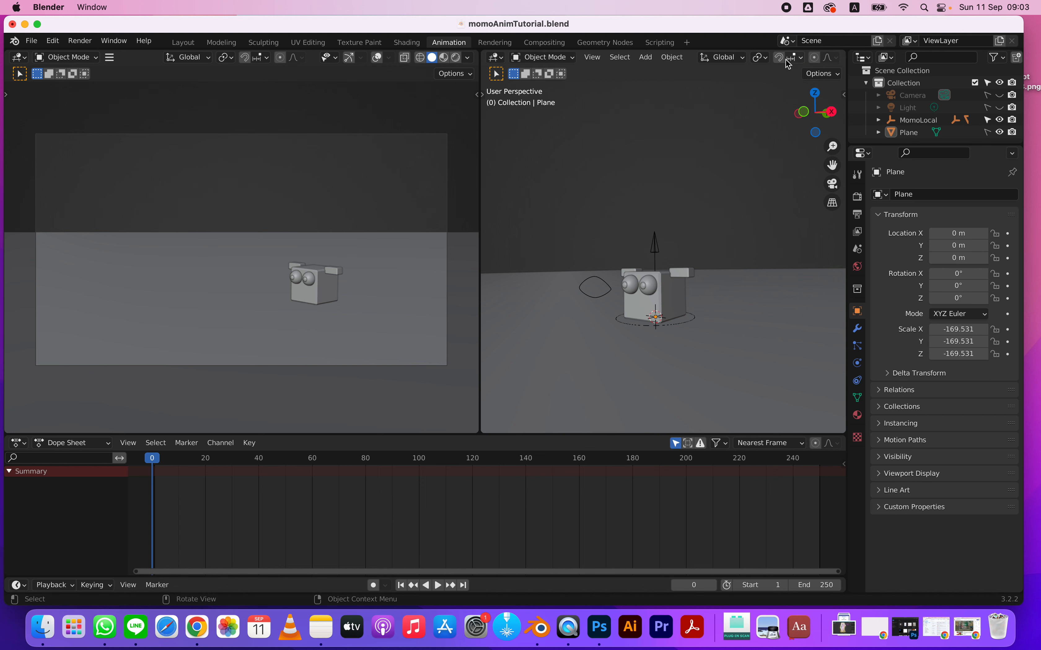
pyautogui.scroll(-3, 787, 64)
pyautogui.scroll(5, 788, 64)
pyautogui.scroll(-4, 688, 60)
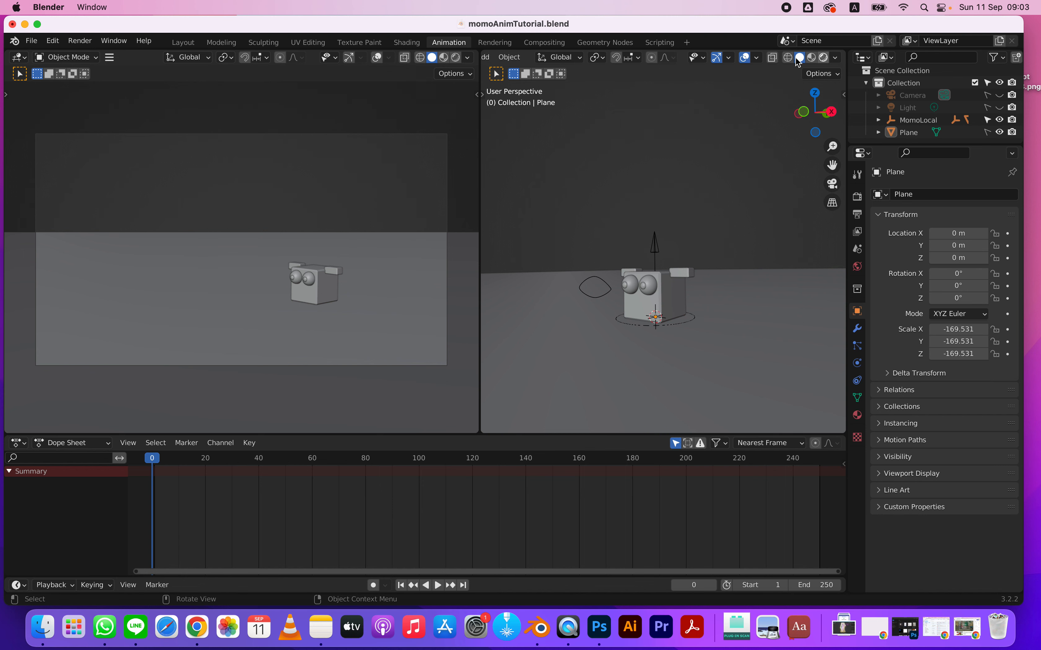
pyautogui.click(811, 58)
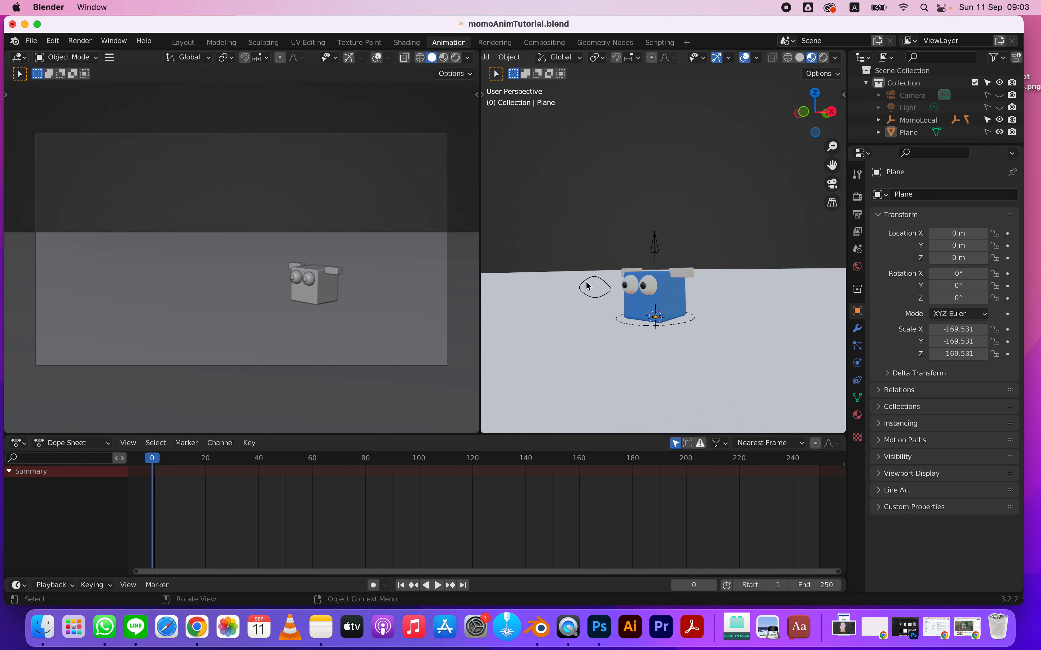
pyautogui.click(444, 58)
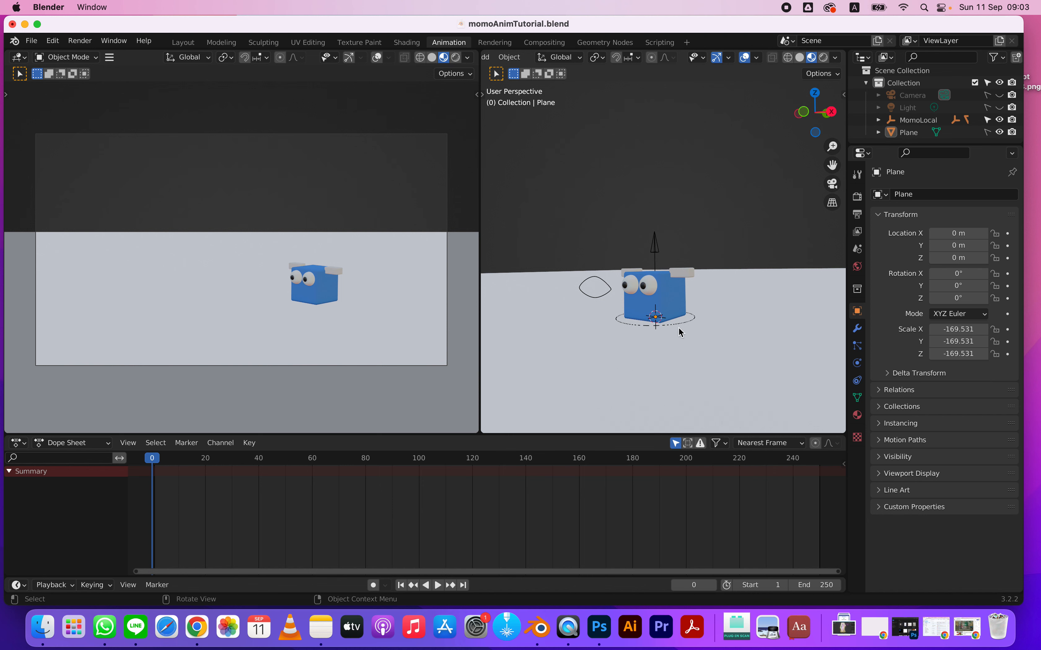
# Step: Display the viewport's tools and test the squash-and-stretch control above the head with the Move tool, undoing the change
pyautogui.click(697, 319)
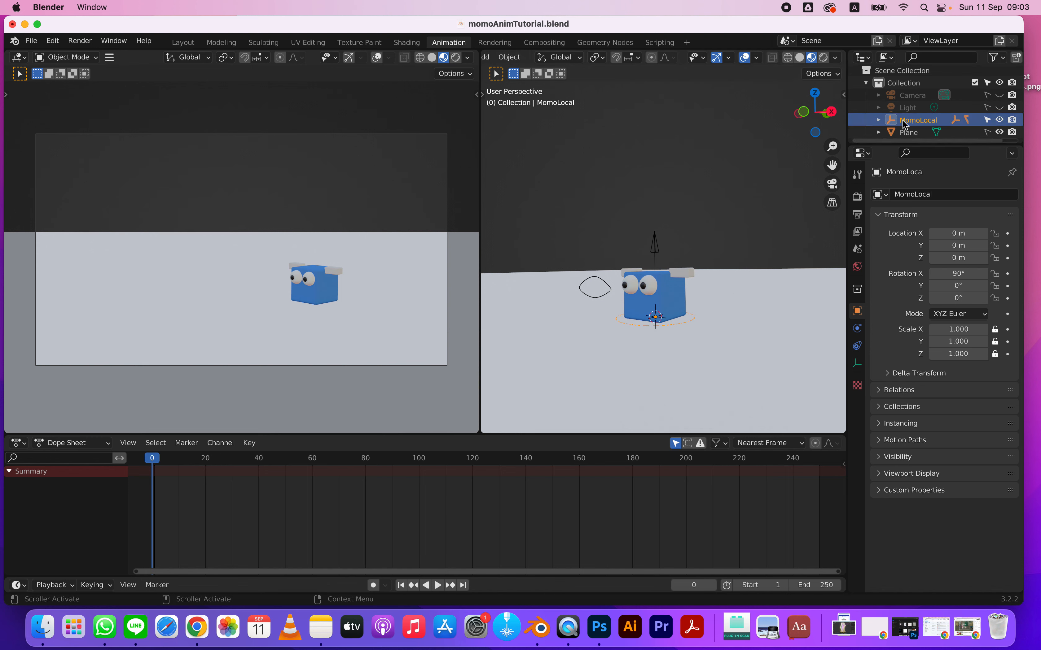
pyautogui.click(654, 249)
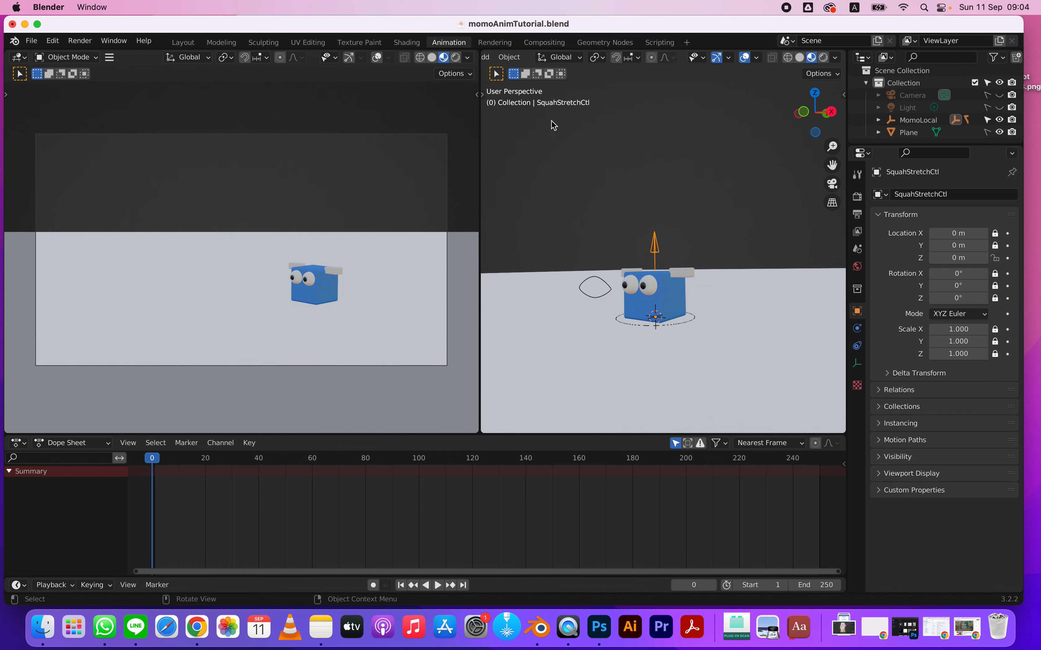
pyautogui.click(484, 95)
pyautogui.click(497, 143)
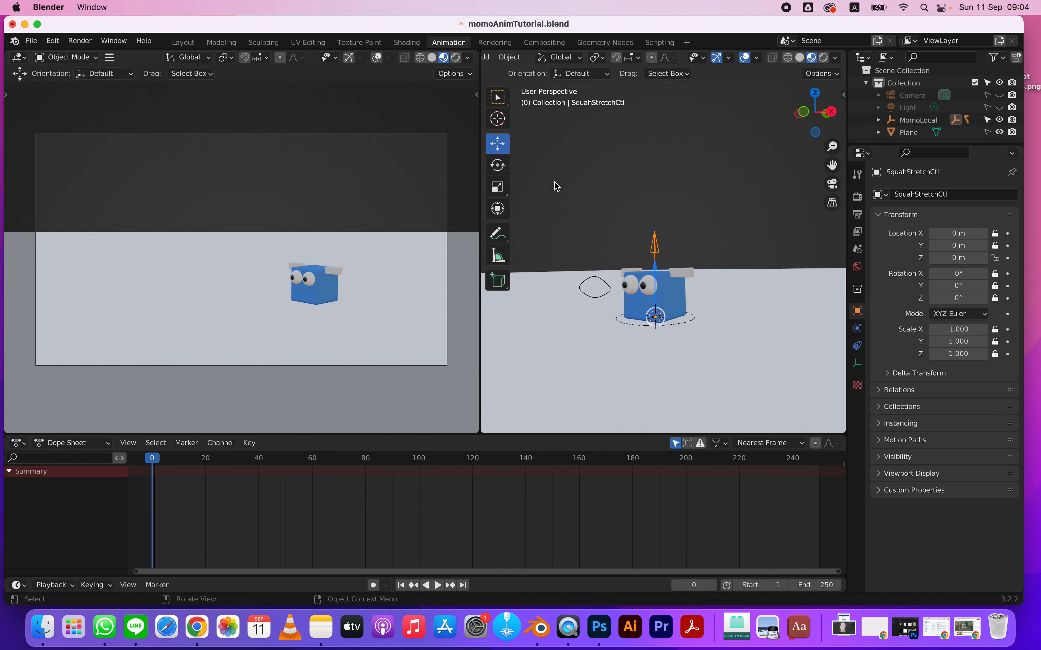
pyautogui.moveTo(657, 272)
pyautogui.mouseDown()
pyautogui.moveTo(652, 318)
pyautogui.moveTo(658, 228)
pyautogui.moveTo(650, 270)
pyautogui.mouseUp()
pyautogui.press('super+z')
# Step: Test the Rotate tool on the eye control, undo the rotation and deselect the control
pyautogui.click(608, 287)
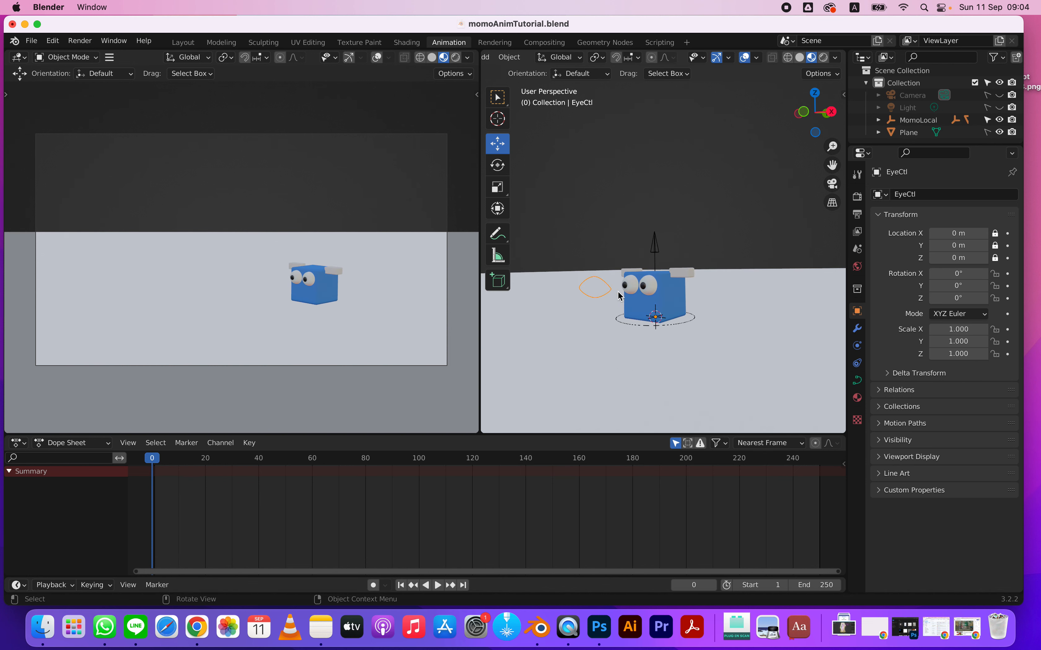
pyautogui.click(493, 165)
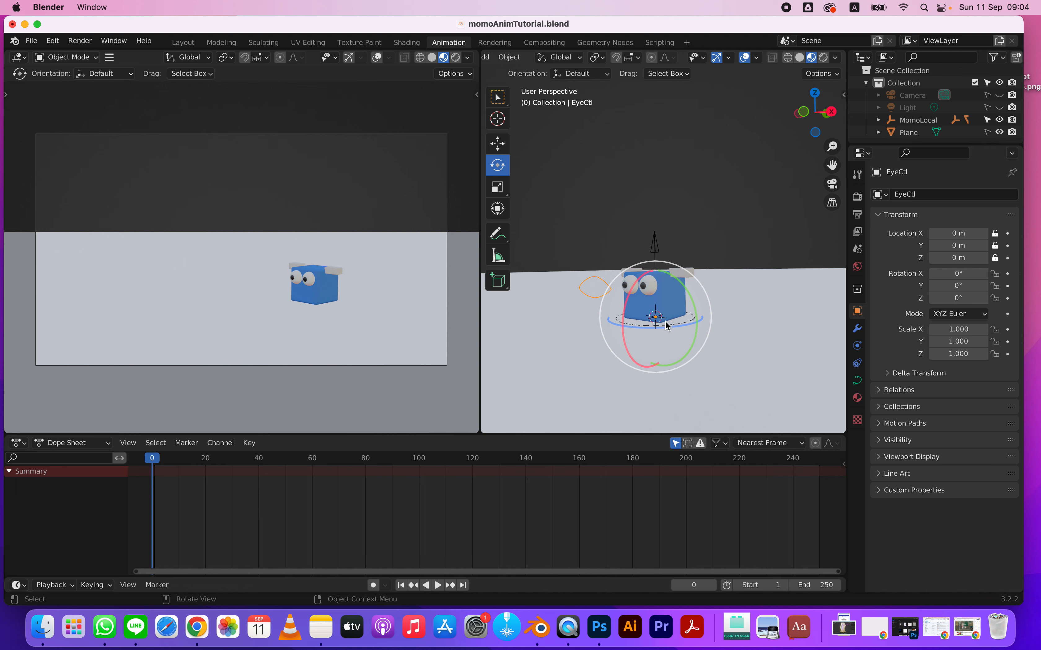
pyautogui.moveTo(668, 328)
pyautogui.mouseDown()
pyautogui.moveTo(651, 326)
pyautogui.moveTo(674, 326)
pyautogui.mouseUp()
pyautogui.press('super+z')
pyautogui.click(657, 277)
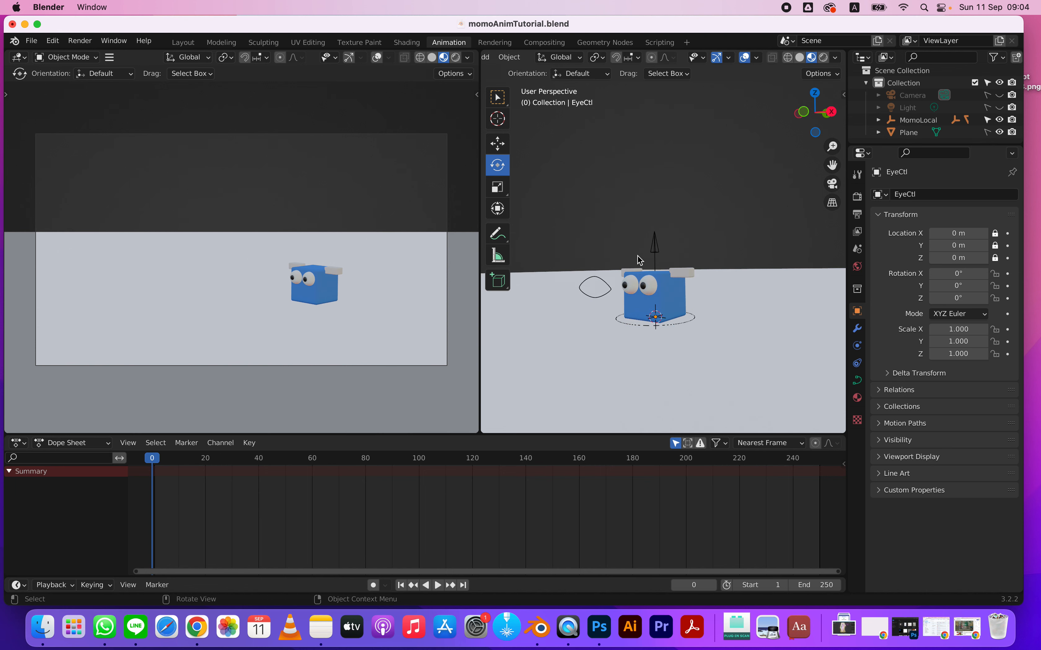
# Step: Select the MomoLocal base control under the character and activate the Move tool
pyautogui.moveTo(654, 319); pyautogui.dragTo(703, 323, button='middle')
pyautogui.scroll(-2, 703, 302)
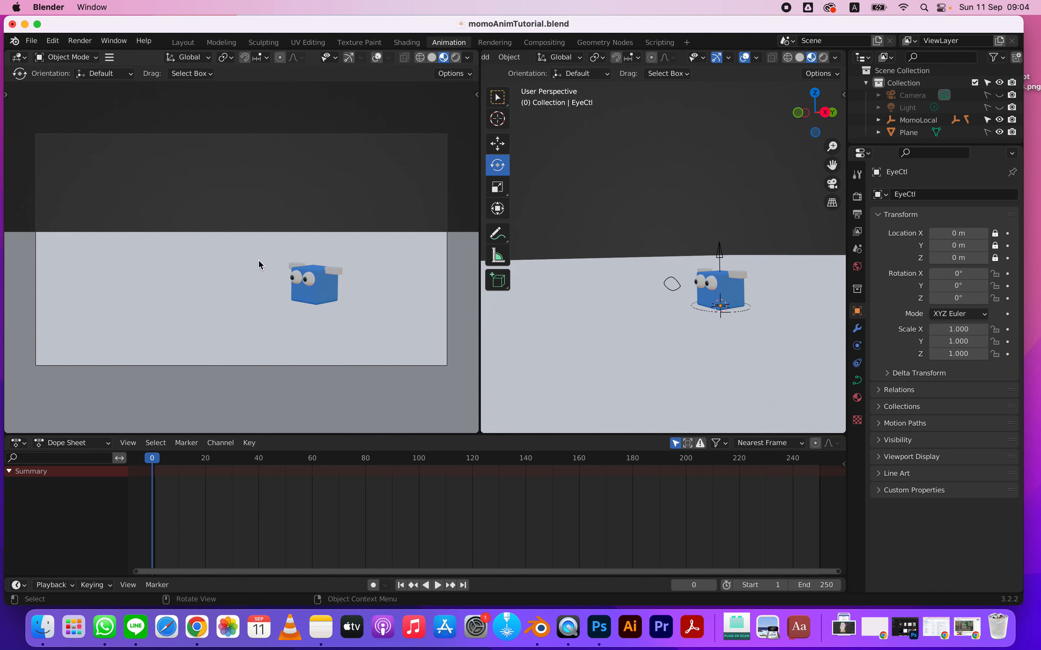
pyautogui.click(740, 311)
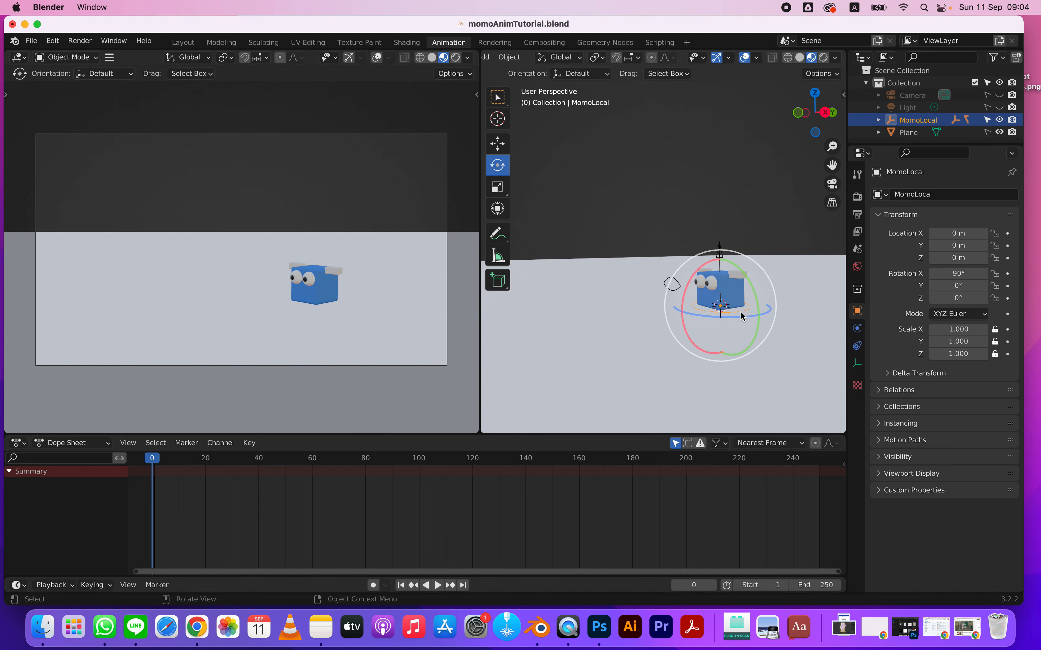
pyautogui.click(497, 143)
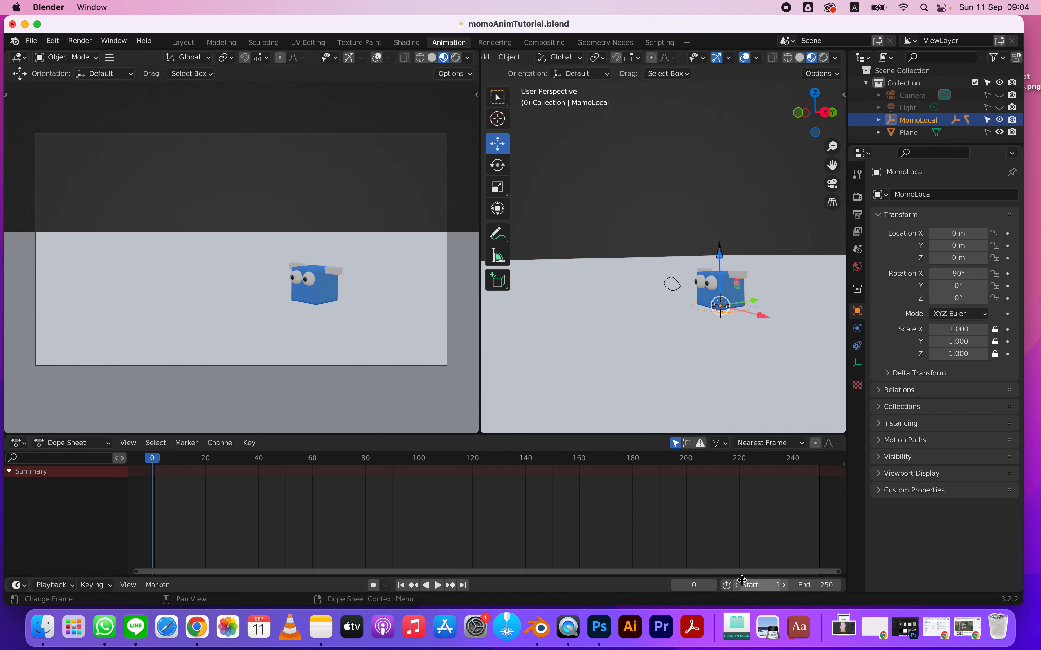
# Step: Set the animation's end frame to 70 and zoom the timeline in to that range
pyautogui.click(822, 585)
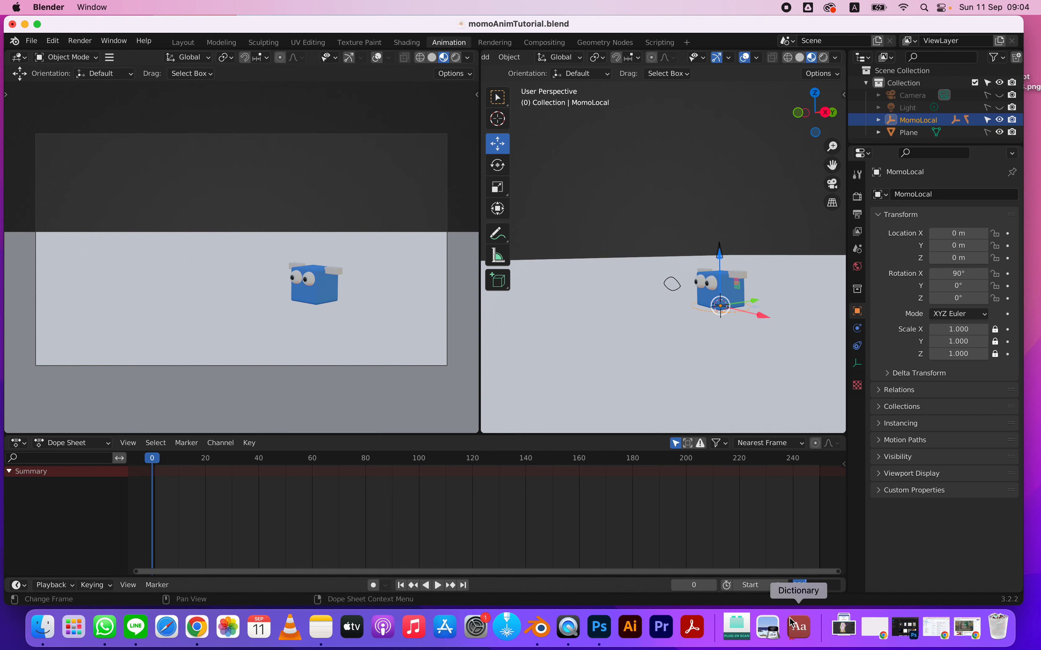
pyautogui.write('70')
pyautogui.press('Return')
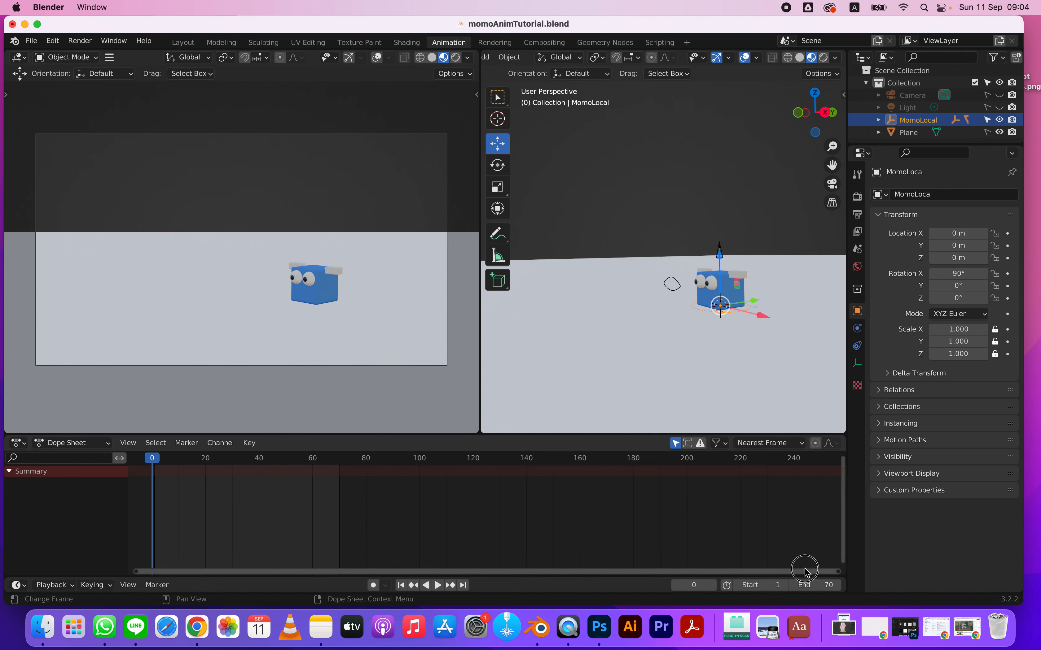
pyautogui.moveTo(838, 572); pyautogui.dragTo(387, 552)
pyautogui.moveTo(840, 575); pyautogui.dragTo(785, 571)
# Step: Keyframe MomoLocal's X, Y and Z location at frame 10 and expand its Object Transforms channels
pyautogui.moveTo(202, 467); pyautogui.dragTo(285, 475)
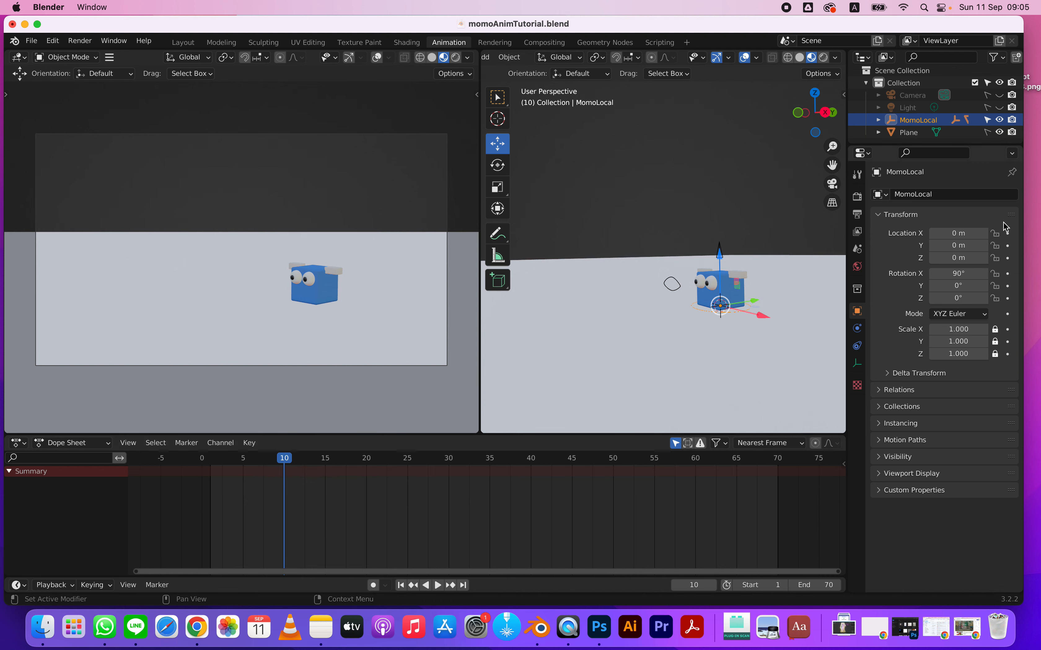
pyautogui.moveTo(1008, 233); pyautogui.dragTo(1008, 261)
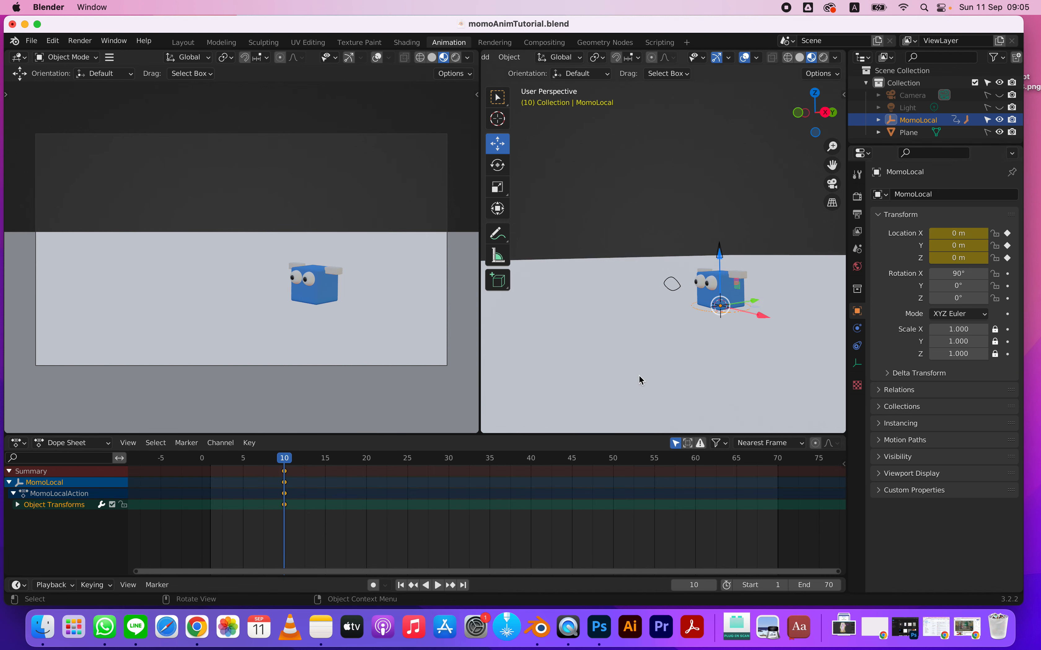
pyautogui.click(17, 505)
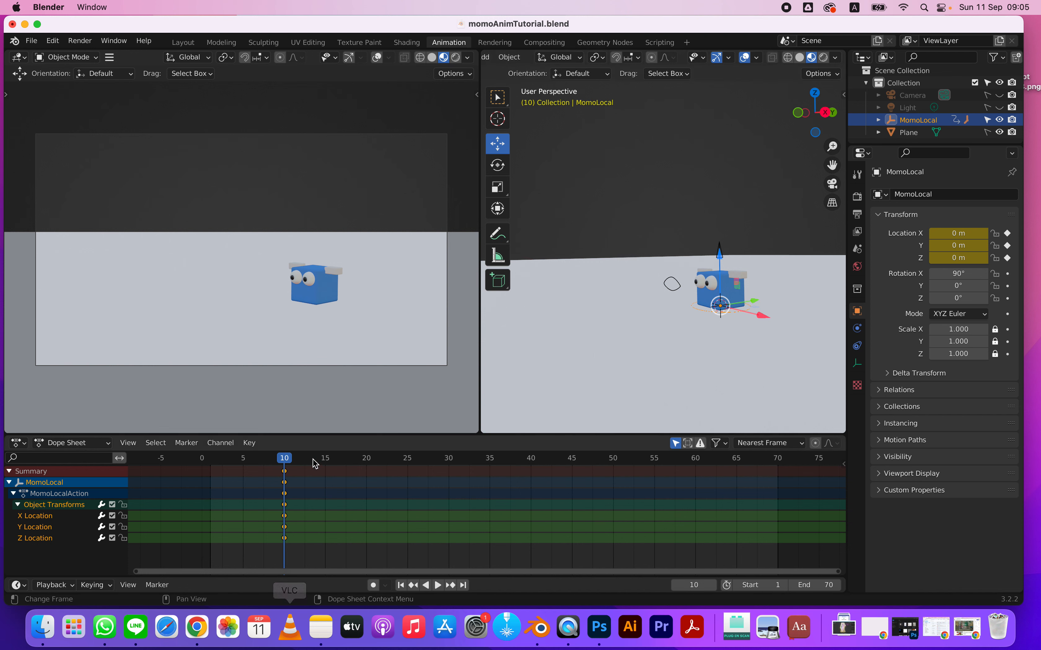
# Step: At frame 30, move MomoLocal forward along Y to about -8.57 m and keyframe its Y location
pyautogui.moveTo(289, 461); pyautogui.dragTo(452, 484)
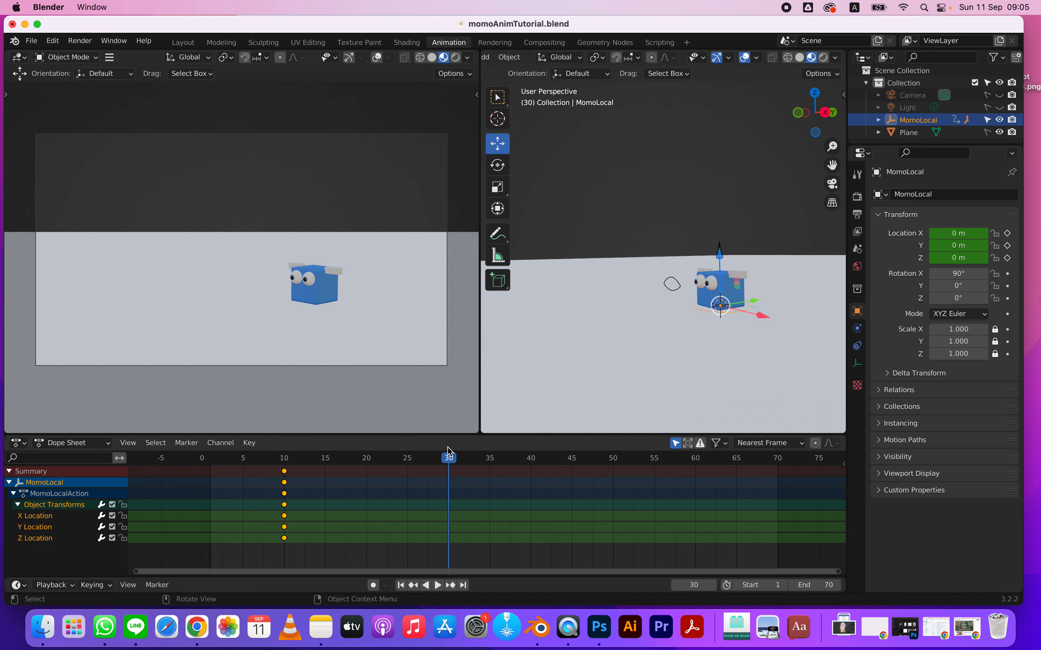
pyautogui.moveTo(757, 303); pyautogui.dragTo(599, 317)
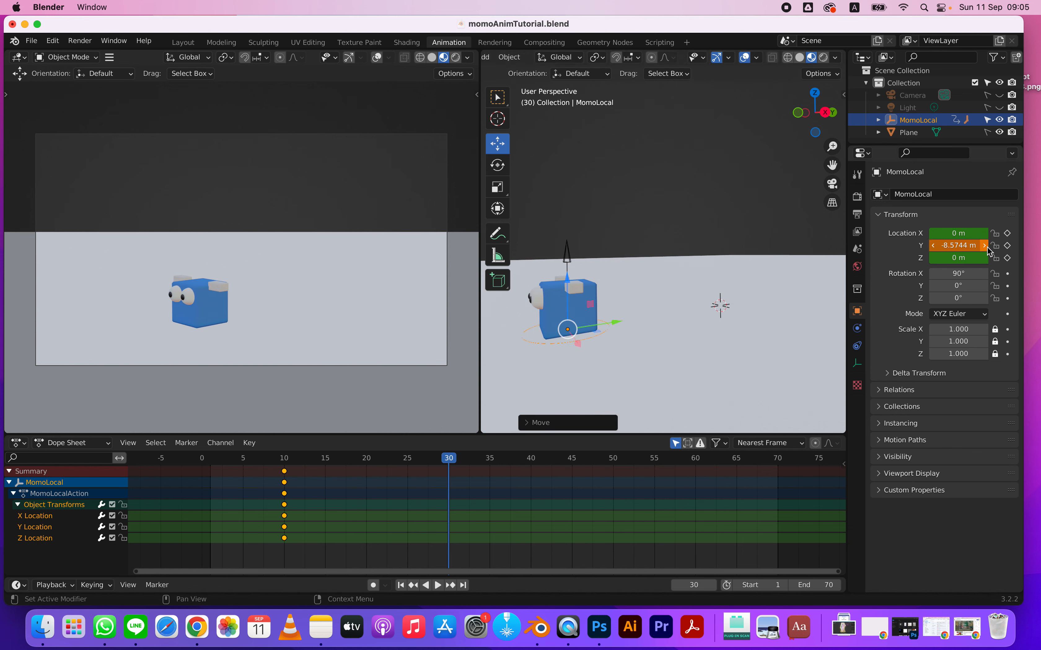
pyautogui.click(1006, 246)
pyautogui.moveTo(448, 458)
pyautogui.mouseDown()
pyautogui.moveTo(283, 460)
pyautogui.moveTo(448, 473)
pyautogui.moveTo(281, 477)
pyautogui.moveTo(450, 480)
pyautogui.mouseUp()
pyautogui.moveTo(457, 475); pyautogui.dragTo(449, 476)
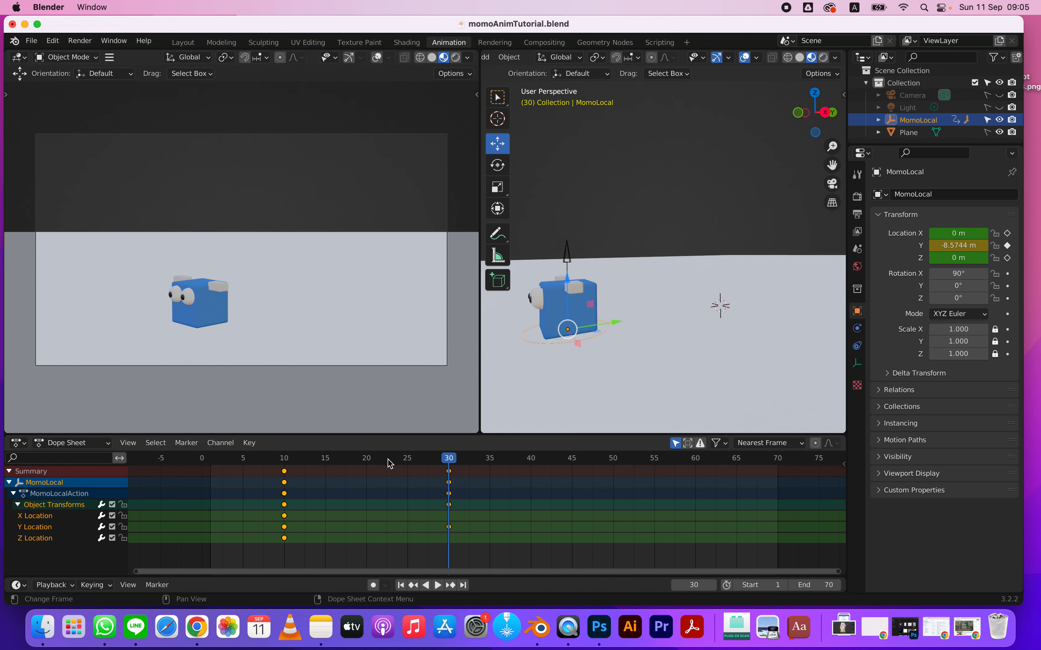
# Step: Play and scrub the animation to review the forward move between the two keyframes, ending at frame 20
pyautogui.click(344, 460)
pyautogui.press('space')
pyautogui.press('space')
pyautogui.click(448, 458)
pyautogui.moveTo(455, 460); pyautogui.dragTo(369, 472)
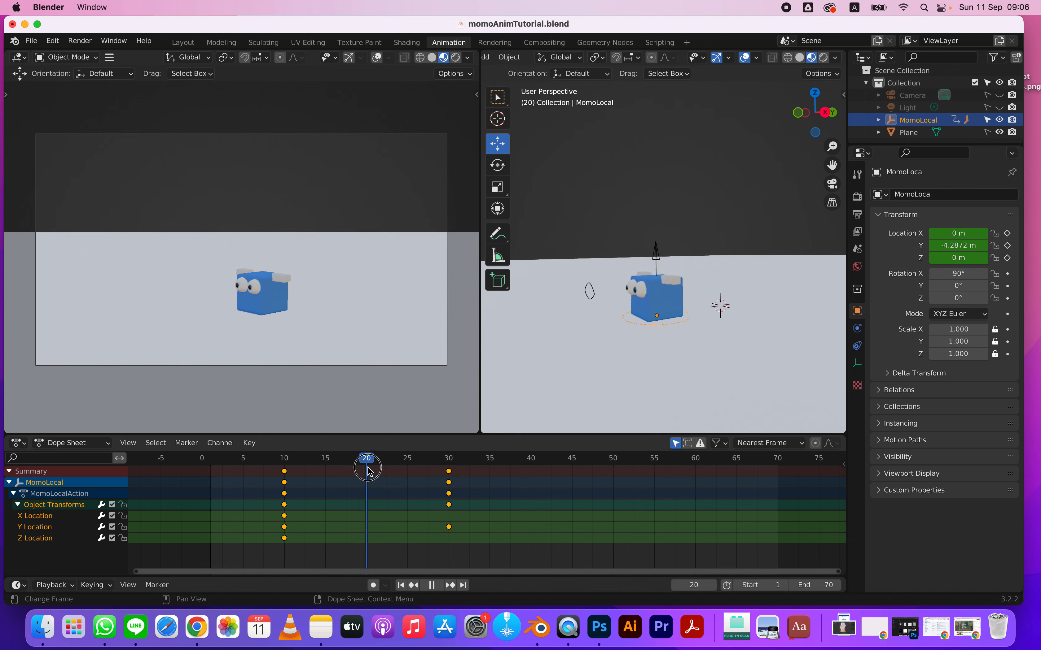
# Step: At frame 20, raise MomoLocal along Z to about 5.53 m and keyframe its Z location
pyautogui.moveTo(370, 472); pyautogui.dragTo(370, 472)
pyautogui.moveTo(657, 268); pyautogui.dragTo(658, 160)
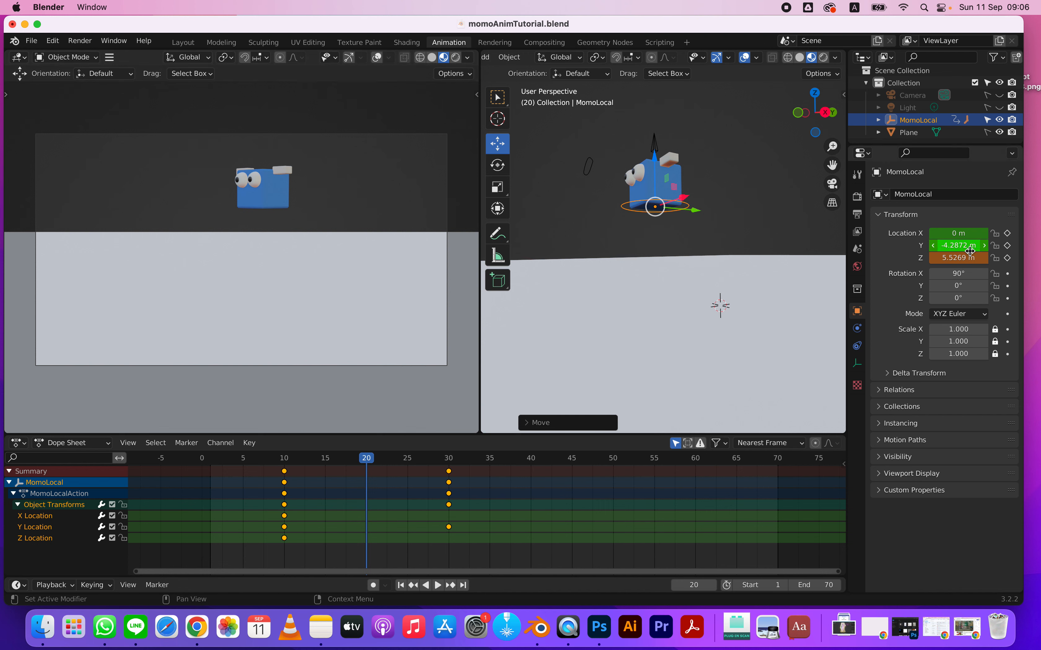
pyautogui.click(1008, 258)
# Step: At frame 30, set MomoLocal's Z location to 0 m and keyframe it
pyautogui.moveTo(368, 464); pyautogui.dragTo(446, 481)
pyautogui.click(966, 260)
pyautogui.write('0')
pyautogui.press('Return')
pyautogui.click(1006, 258)
# Step: Set the animation's end frame to 40 and fit the timeline to the shorter range
pyautogui.moveTo(449, 459); pyautogui.dragTo(531, 471)
pyautogui.click(811, 586)
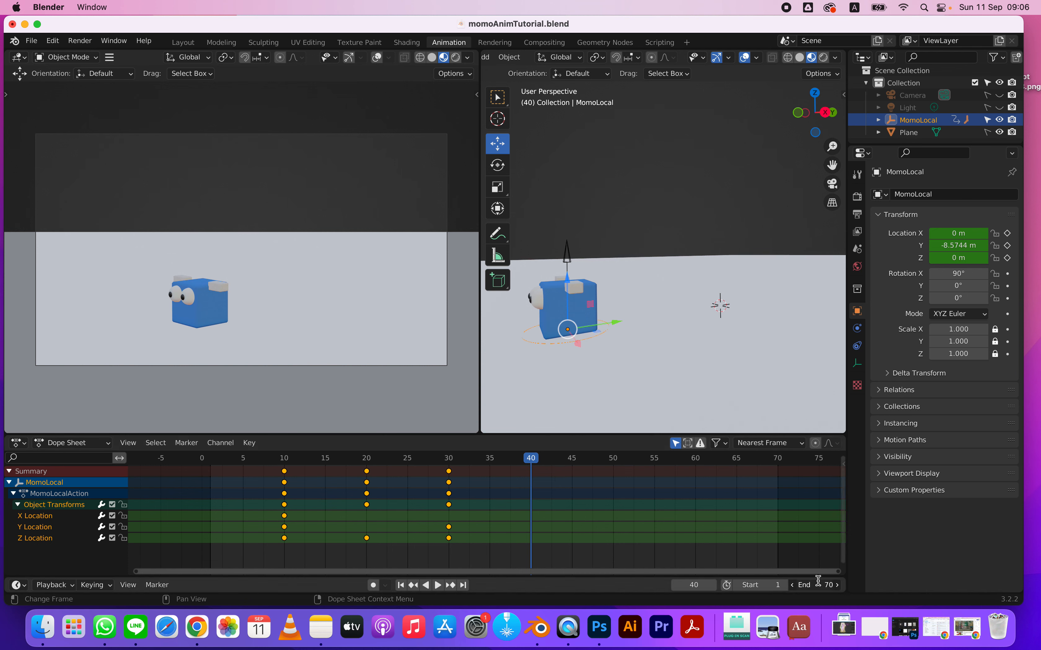
pyautogui.write('40')
pyautogui.press('Return')
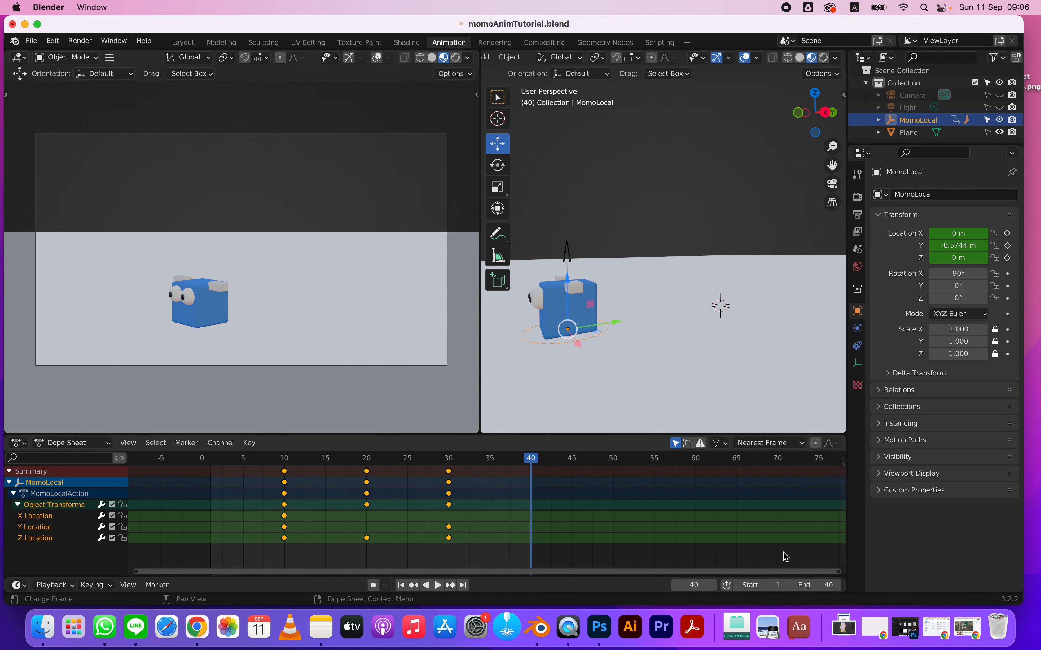
pyautogui.moveTo(838, 572); pyautogui.dragTo(578, 572)
# Step: Set the handle type of MomoLocal's Z Location keyframe at frame 20 to Aligned
pyautogui.moveTo(271, 456); pyautogui.dragTo(626, 502)
pyautogui.click(498, 539)
pyautogui.moveTo(381, 461); pyautogui.dragTo(498, 490)
pyautogui.rightClick(500, 541)
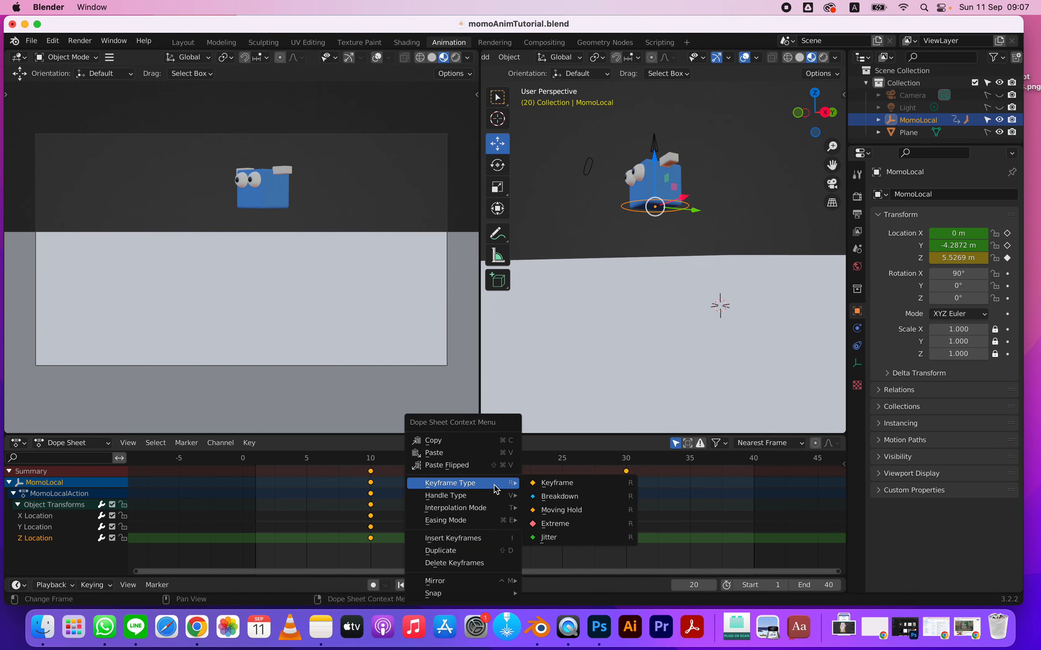
pyautogui.moveTo(487, 495)
pyautogui.click(541, 508)
pyautogui.moveTo(488, 460); pyautogui.dragTo(498, 482)
pyautogui.rightClick(501, 540)
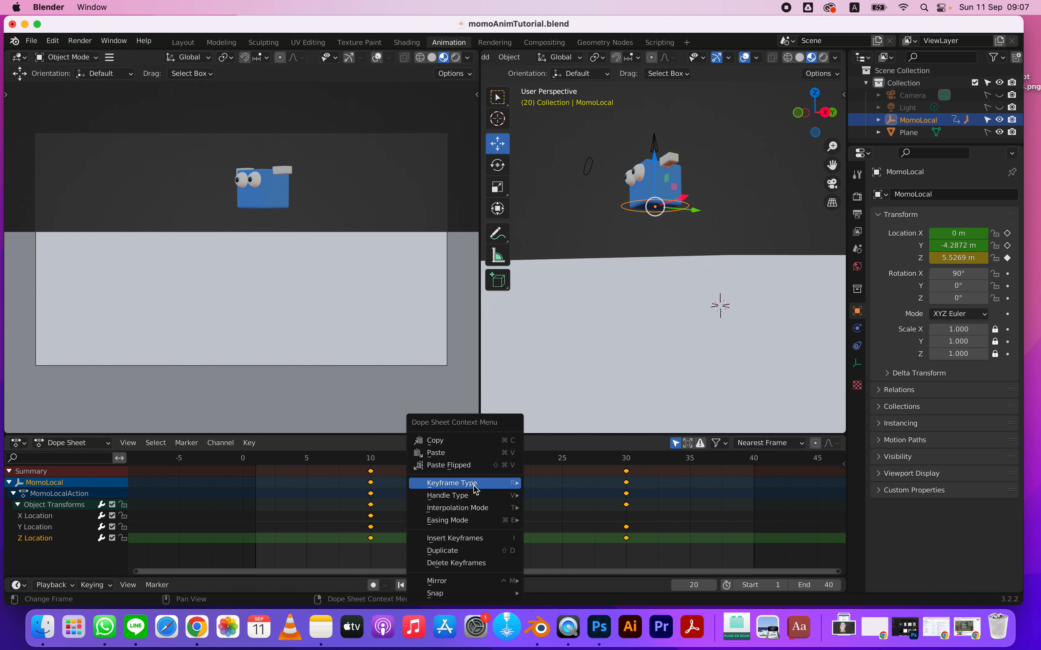
pyautogui.moveTo(473, 487)
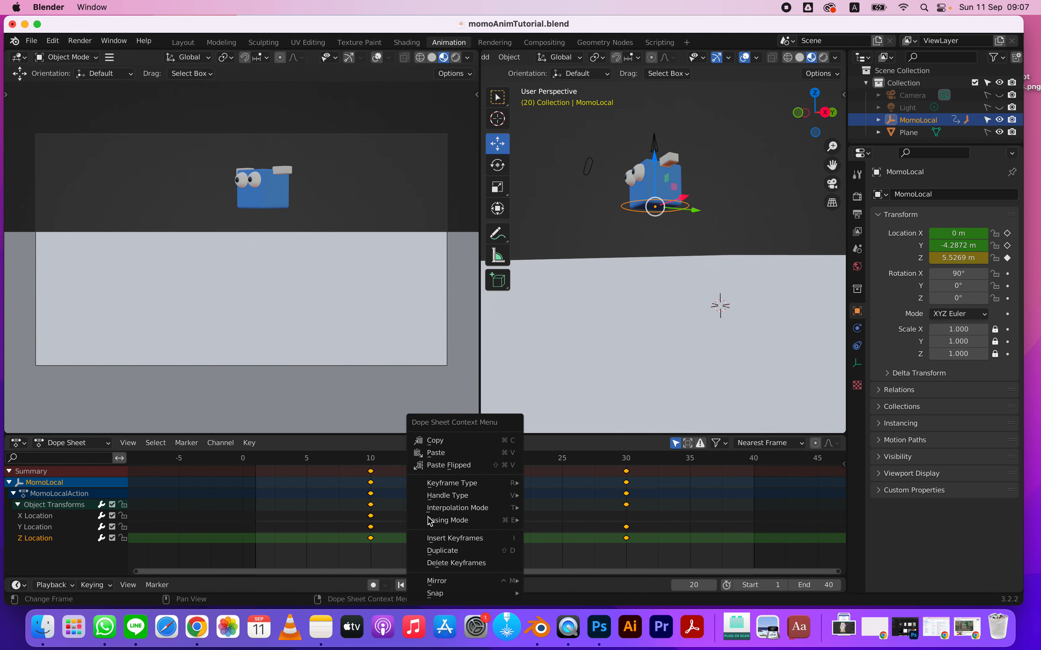
# Step: Set the handle type of MomoLocal's Z Location keyframes at frames 10 and 30 to Vector
pyautogui.click(379, 543)
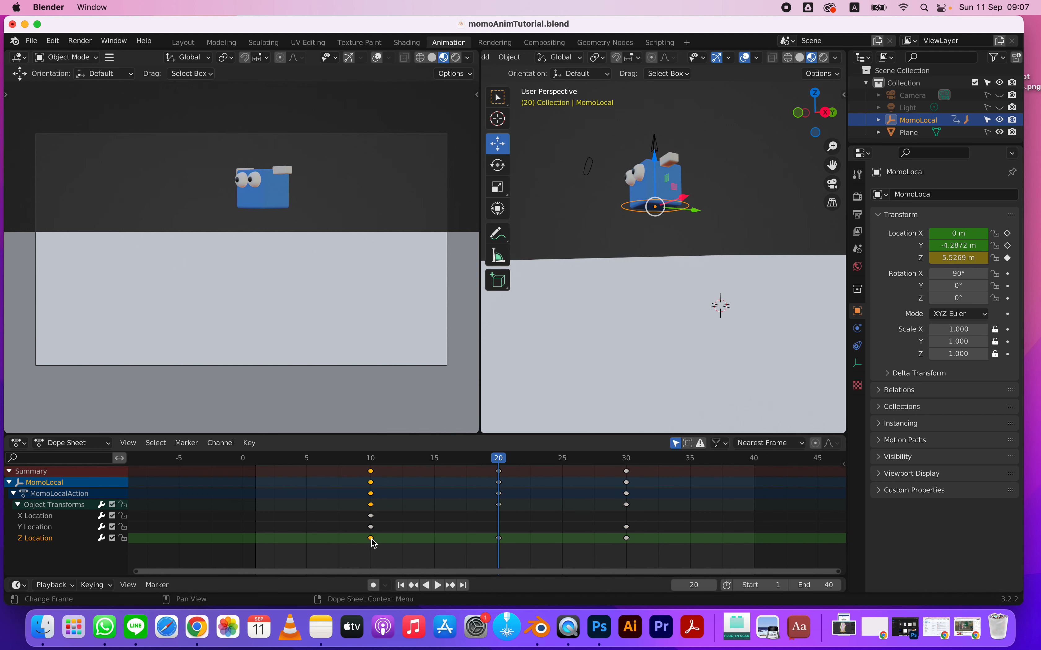
pyautogui.click(377, 461)
pyautogui.rightClick(372, 540)
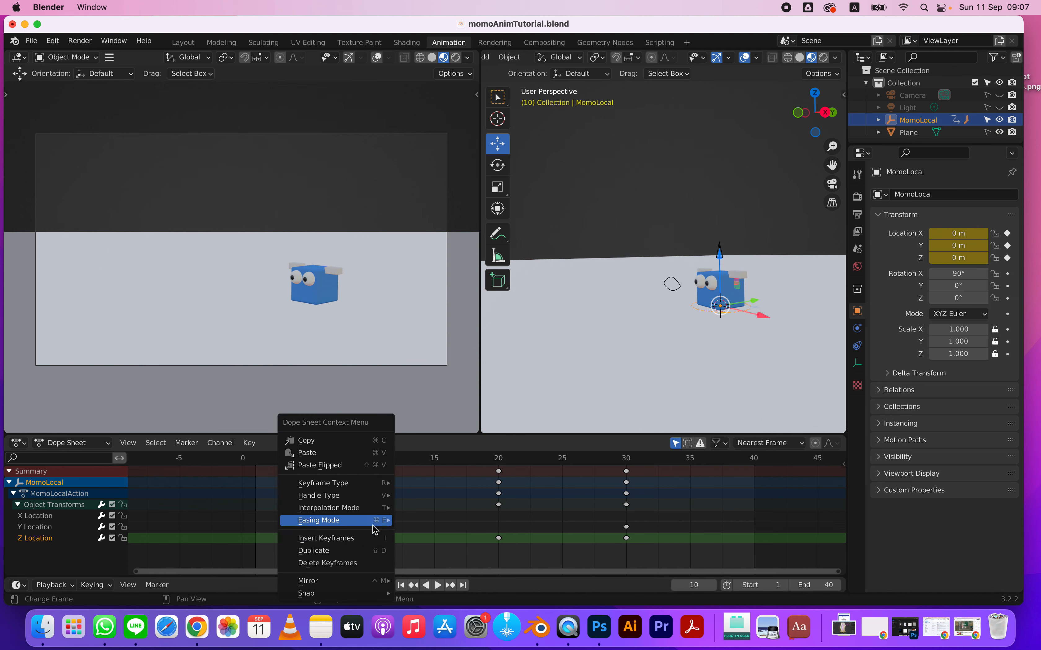
pyautogui.moveTo(371, 496)
pyautogui.click(434, 522)
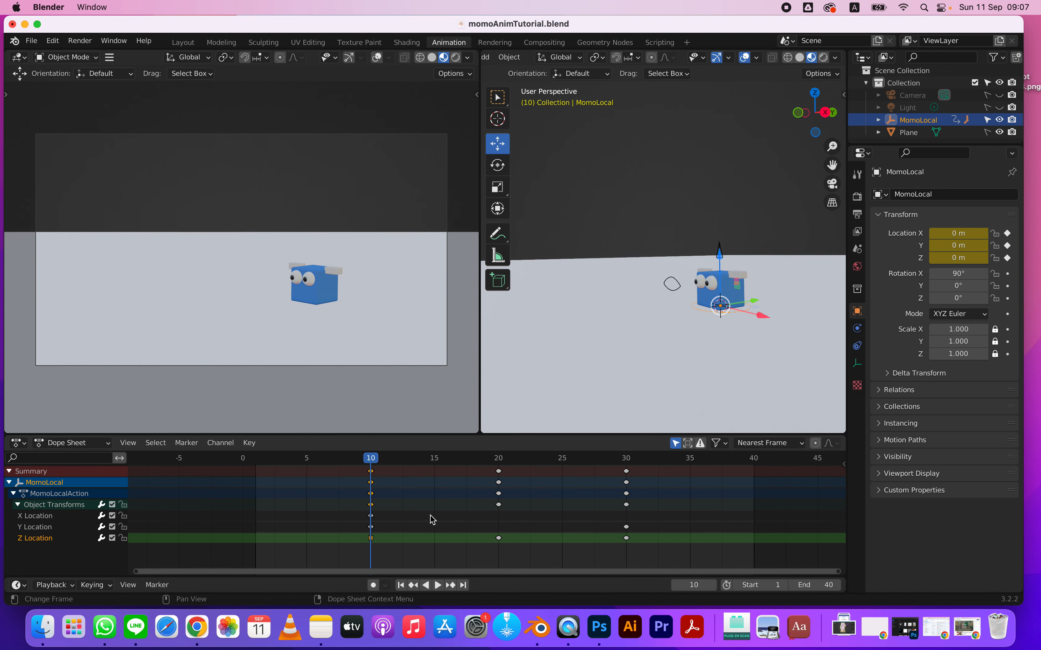
pyautogui.click(626, 460)
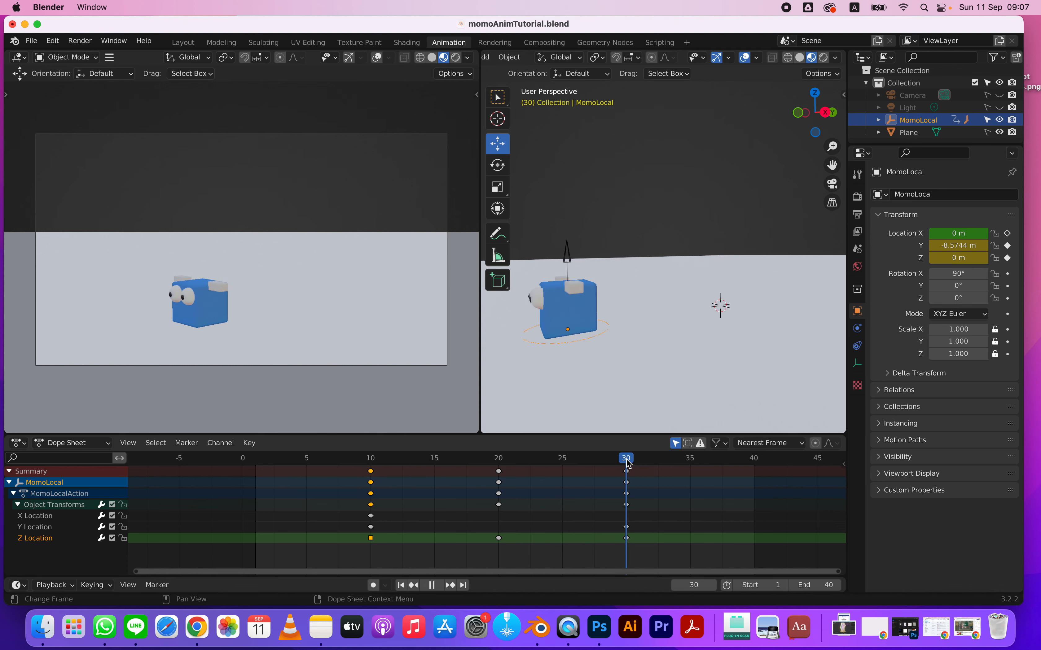
pyautogui.rightClick(627, 541)
pyautogui.moveTo(623, 495)
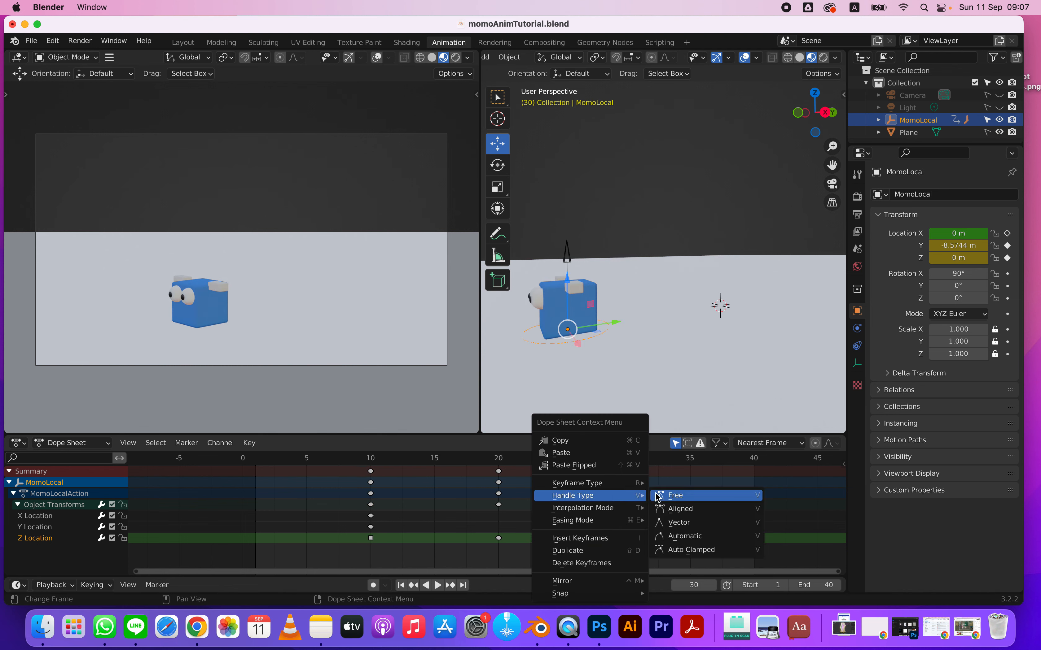
pyautogui.click(682, 523)
# Step: At frame 10, squash Momo by lowering SquahStretchCtl to about -0.47 m in Z and keyframe its Z location
pyautogui.moveTo(576, 458); pyautogui.dragTo(370, 485)
pyautogui.click(717, 254)
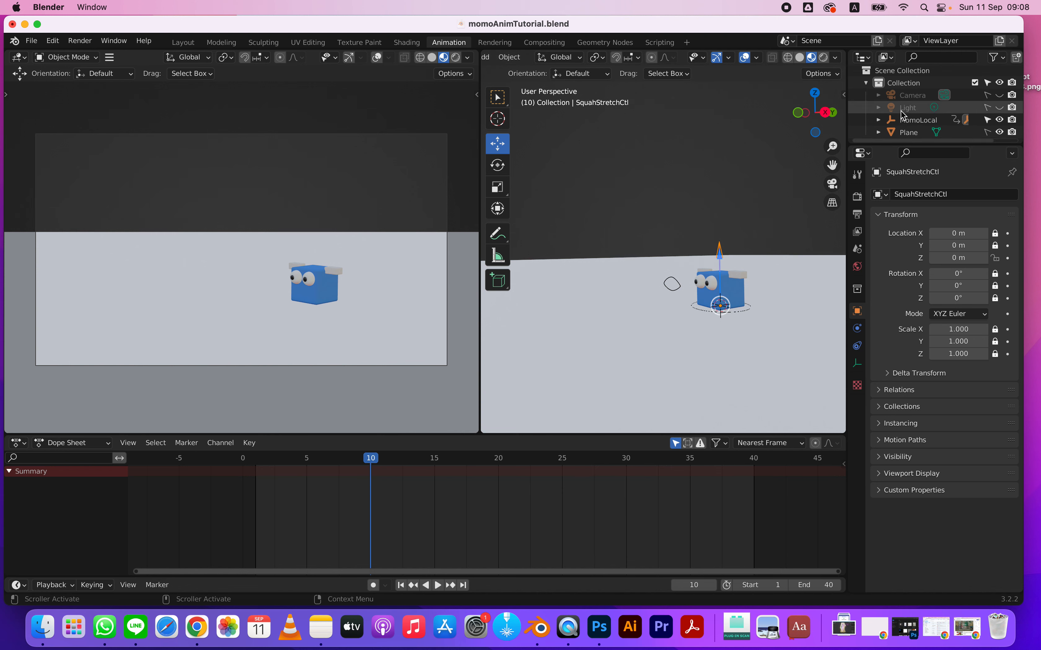
pyautogui.scroll(-1, 703, 211)
pyautogui.scroll(2, 735, 260)
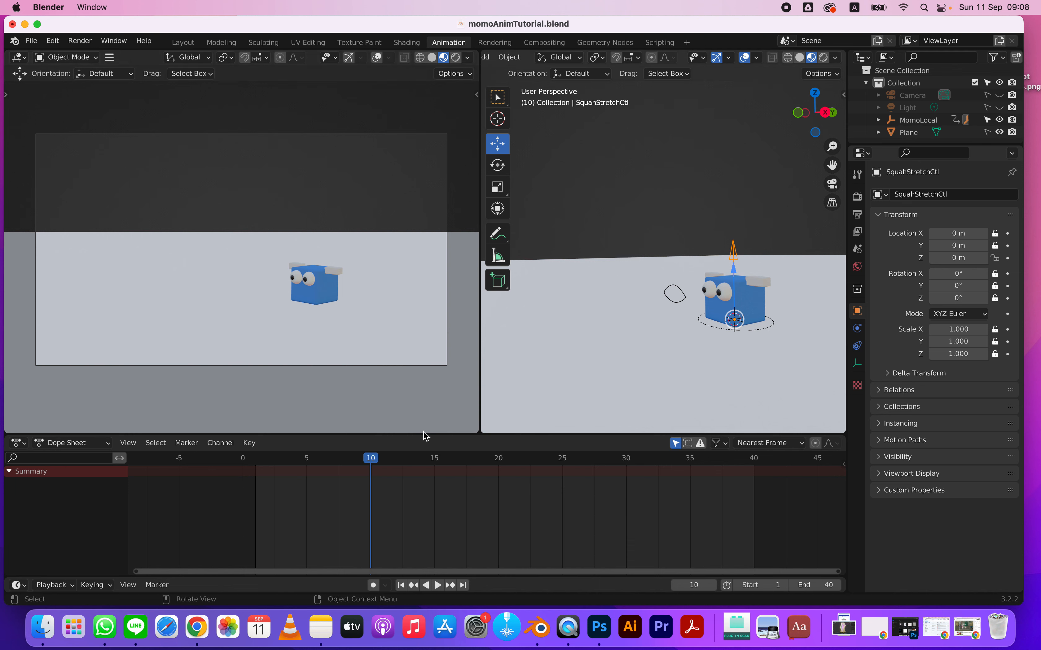
pyautogui.moveTo(373, 460)
pyautogui.mouseDown()
pyautogui.moveTo(383, 459)
pyautogui.moveTo(372, 461)
pyautogui.mouseUp()
pyautogui.moveTo(733, 269); pyautogui.dragTo(734, 279)
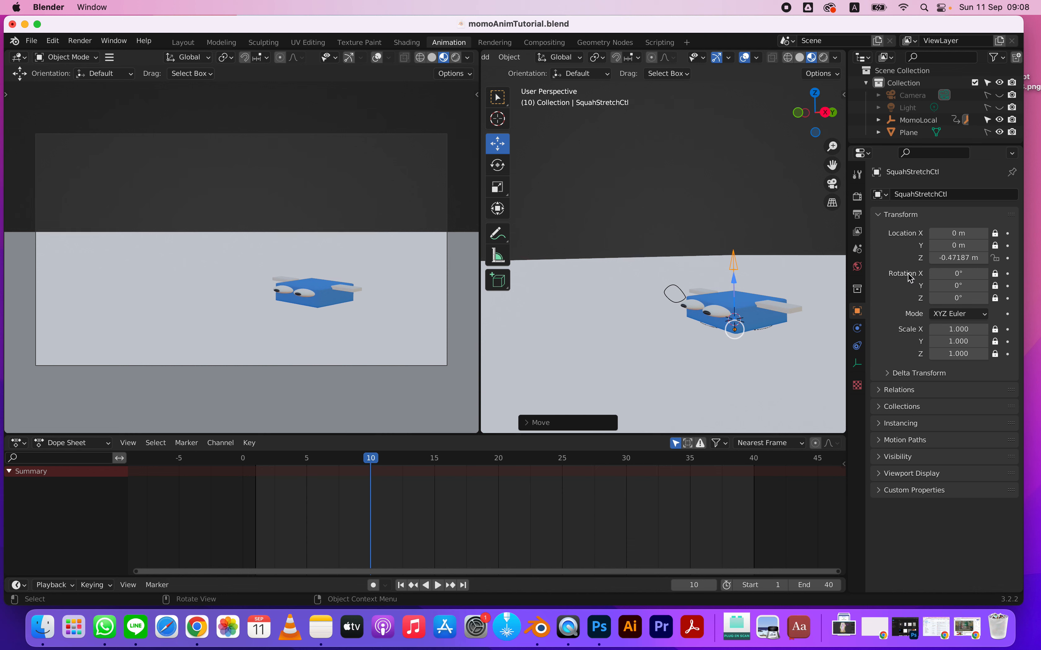
pyautogui.click(1007, 258)
# Step: At frame 5, set SquahStretchCtl's Z location to 0 m and keyframe it
pyautogui.moveTo(370, 460); pyautogui.dragTo(306, 465)
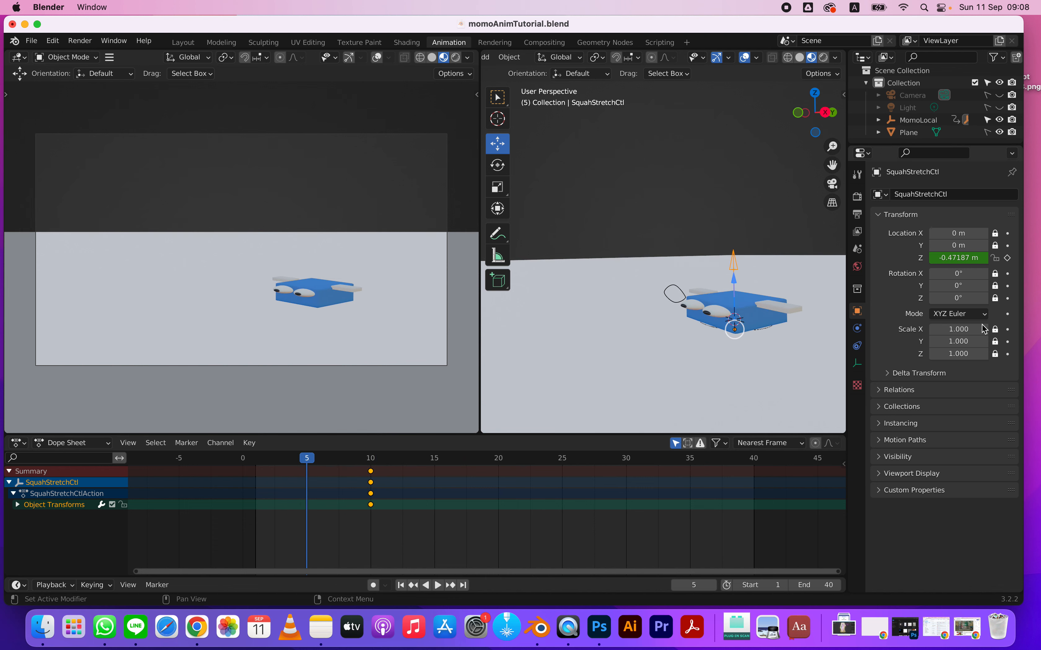
pyautogui.click(956, 258)
pyautogui.write('0')
pyautogui.press('Return')
pyautogui.press('i')
# Step: Move SquahStretchCtl's squash keyframe from frame 10 to frame 9
pyautogui.moveTo(368, 461)
pyautogui.mouseDown()
pyautogui.moveTo(254, 464)
pyautogui.moveTo(378, 466)
pyautogui.moveTo(371, 463)
pyautogui.mouseUp()
pyautogui.click(370, 471)
pyautogui.moveTo(370, 471); pyautogui.dragTo(358, 471)
pyautogui.click(397, 525)
# Step: At frame 10, stretch Momo by keyframing SquahStretchCtl's Z location at about 0.65 m, and shift that keyframe to frame 11
pyautogui.moveTo(958, 258); pyautogui.dragTo(999, 258)
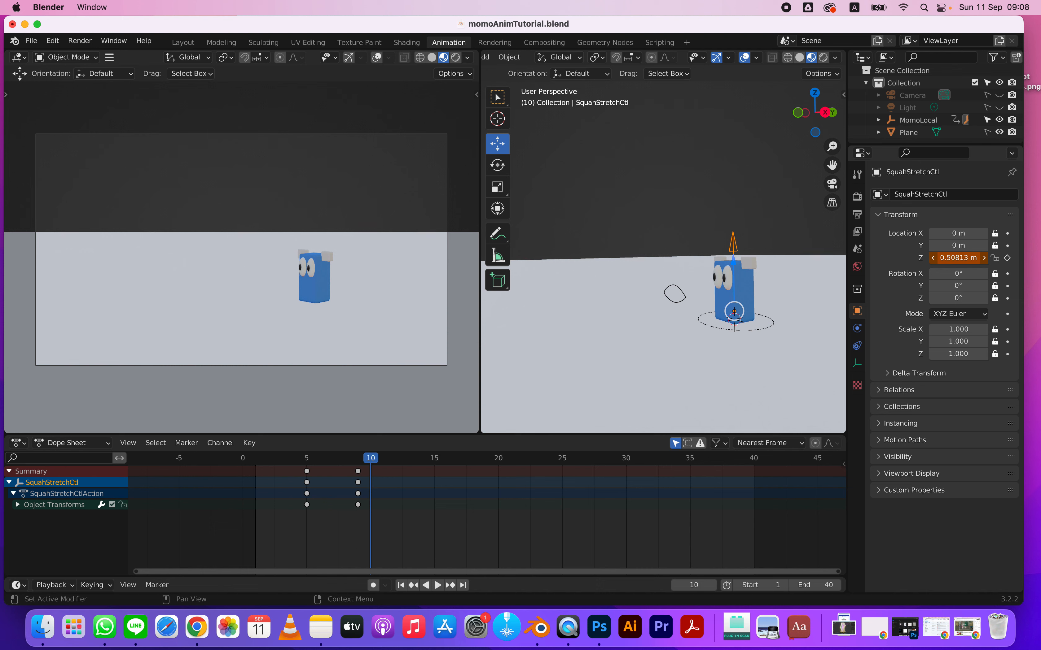
pyautogui.click(1006, 258)
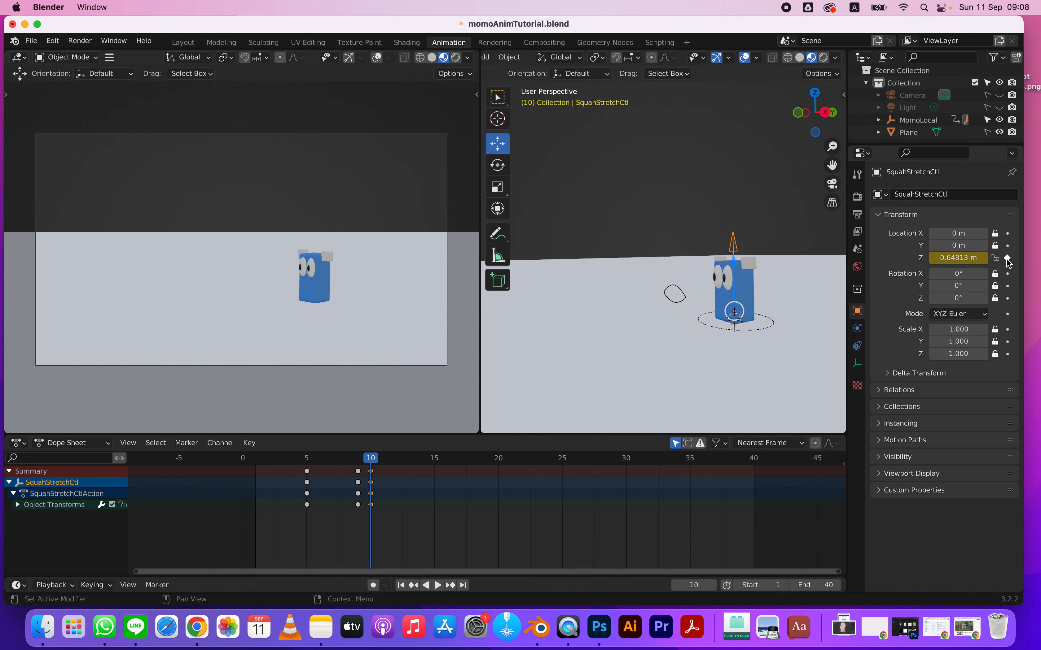
pyautogui.moveTo(370, 459); pyautogui.dragTo(494, 470)
# Step: At frame 20, lower SquahStretchCtl's Z location to about -0.25 m and keyframe it
pyautogui.moveTo(498, 471)
pyautogui.mouseDown()
pyautogui.moveTo(297, 465)
pyautogui.moveTo(500, 471)
pyautogui.mouseUp()
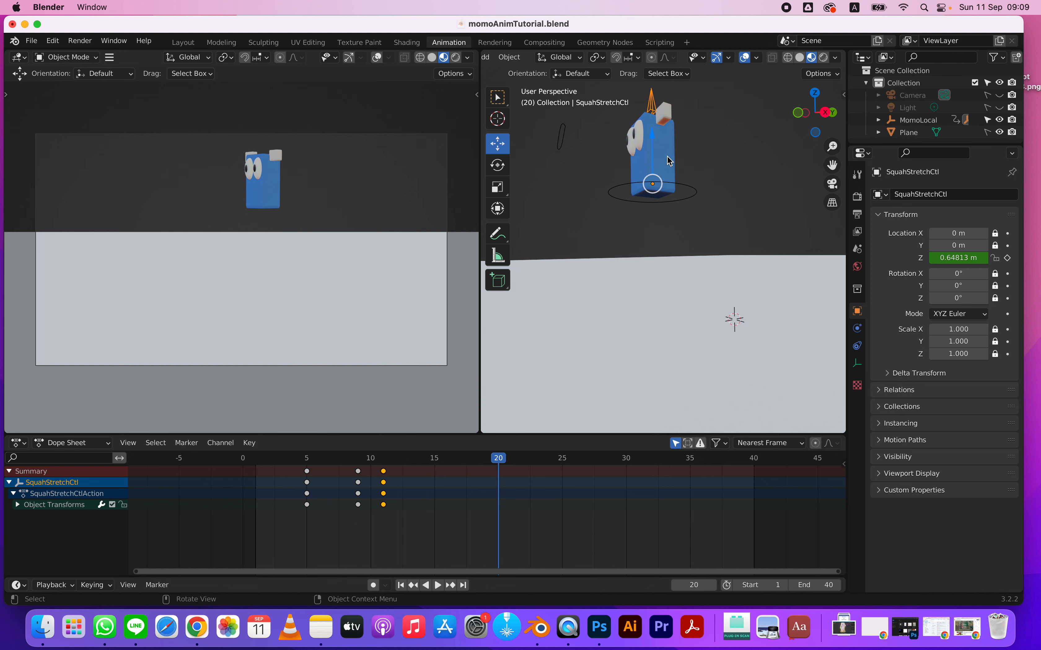
pyautogui.moveTo(958, 258); pyautogui.dragTo(906, 257)
pyautogui.click(1008, 257)
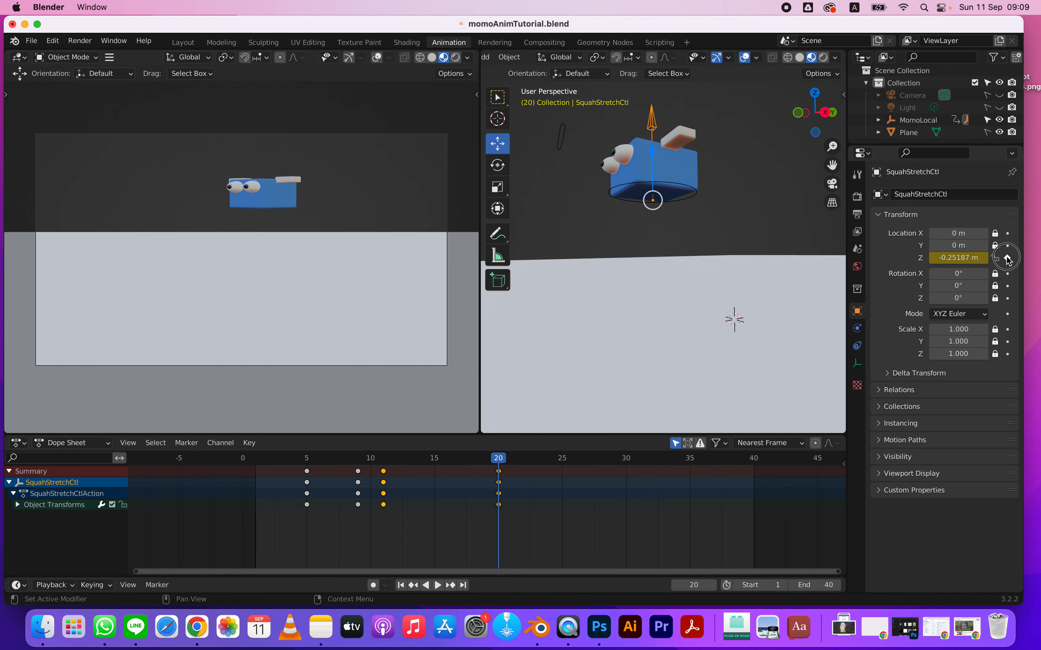
# Step: At frame 30, raise SquahStretchCtl's Z location to about 0.63 m and keyframe the landing stretch
pyautogui.moveTo(503, 462); pyautogui.dragTo(626, 482)
pyautogui.moveTo(957, 258); pyautogui.dragTo(983, 257)
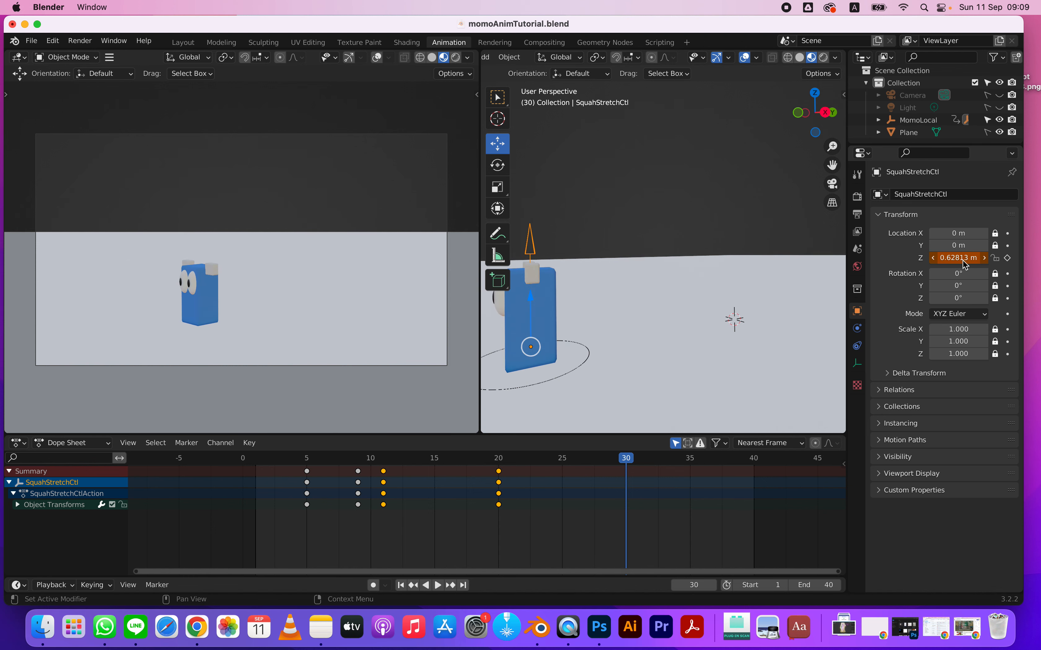
pyautogui.moveTo(635, 327); pyautogui.dragTo(665, 316, button='middle')
pyautogui.scroll(-2, 662, 317)
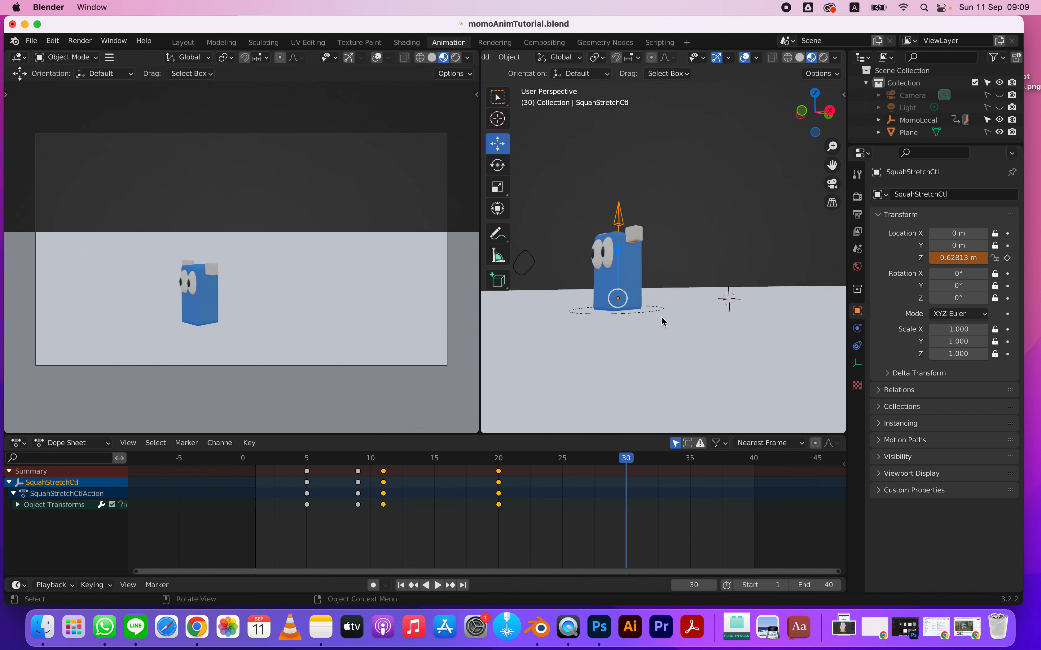
pyautogui.scroll(-1, 664, 322)
pyautogui.click(1007, 258)
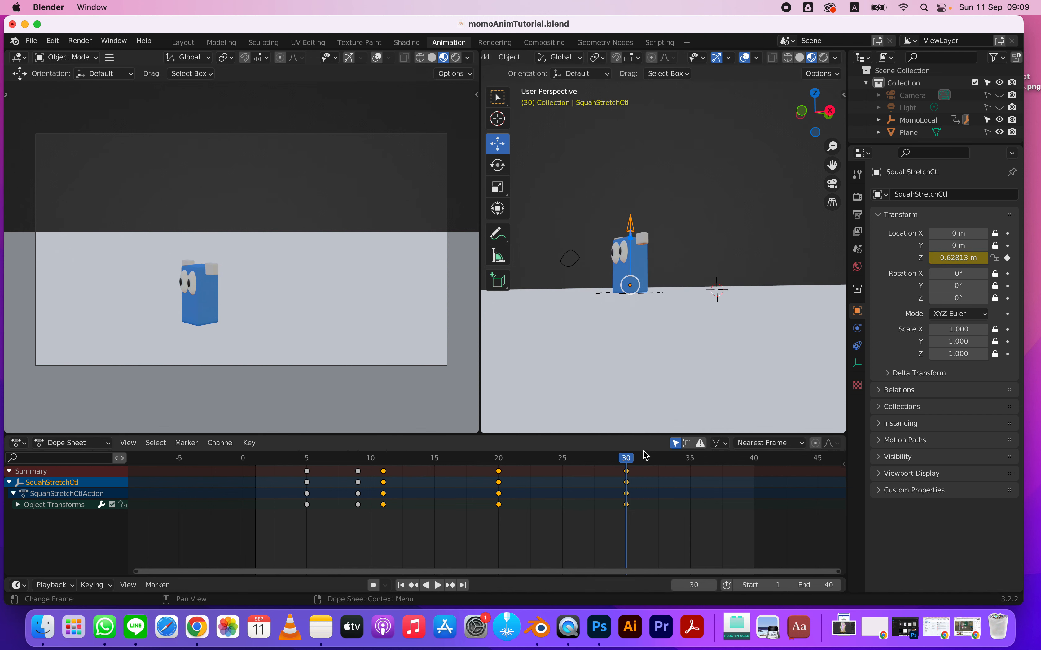
# Step: At frame 34, lower SquahStretchCtl's Z location to about -0.43 m and keyframe the landing squash
pyautogui.moveTo(625, 460); pyautogui.dragTo(677, 481)
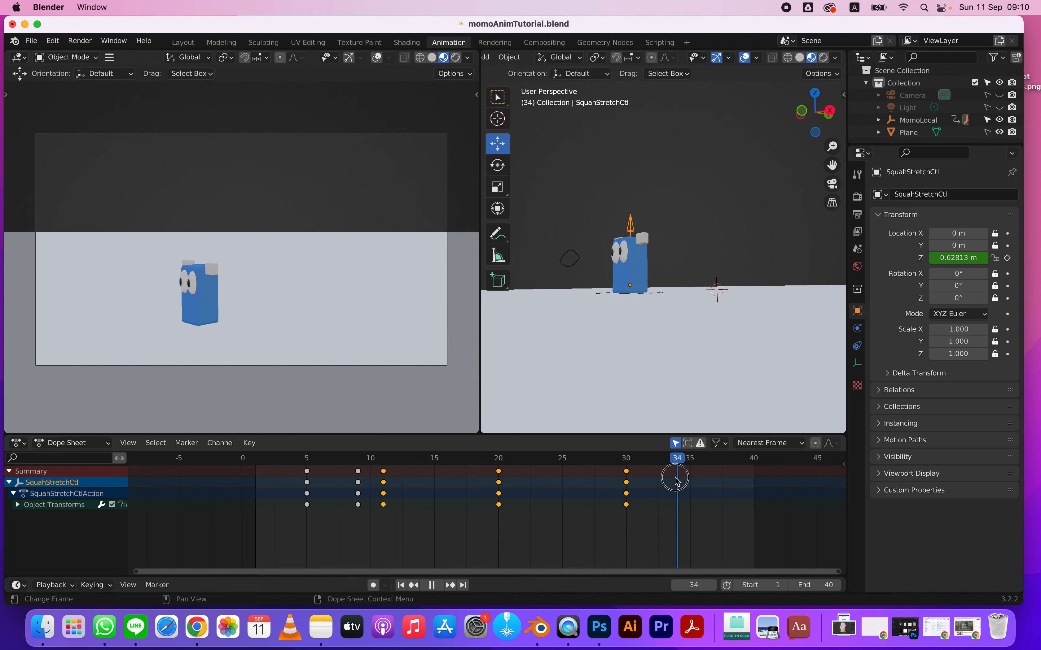
pyautogui.moveTo(978, 253); pyautogui.dragTo(936, 254)
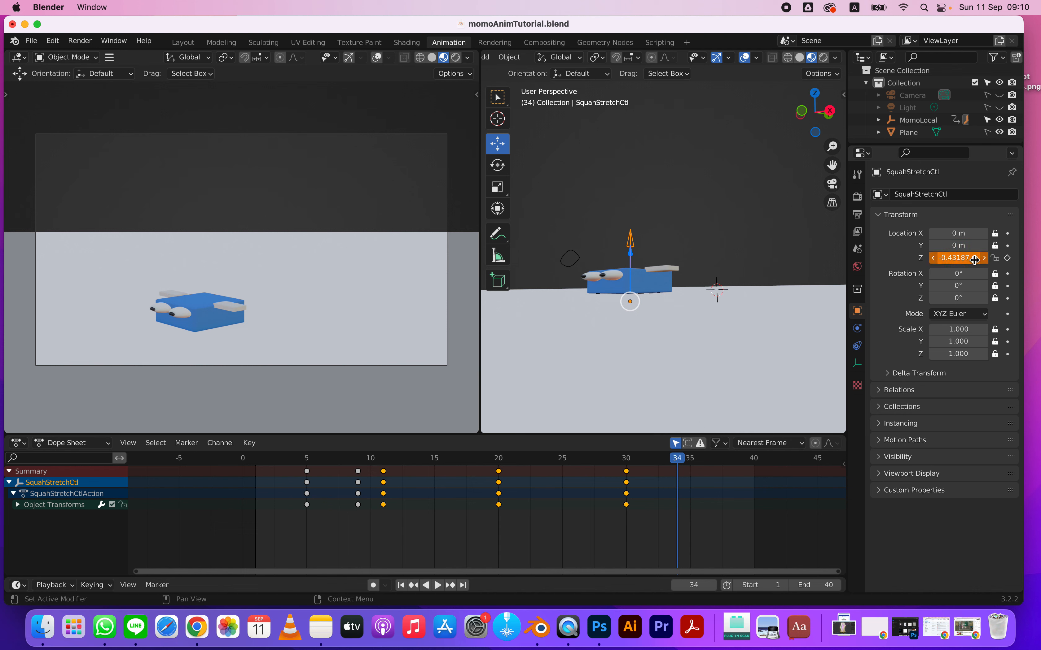
pyautogui.click(1007, 258)
# Step: At frame 36, set SquahStretchCtl's Z location to about 0.17 m and keyframe it
pyautogui.moveTo(682, 463); pyautogui.dragTo(701, 458)
pyautogui.moveTo(958, 258); pyautogui.dragTo(984, 257)
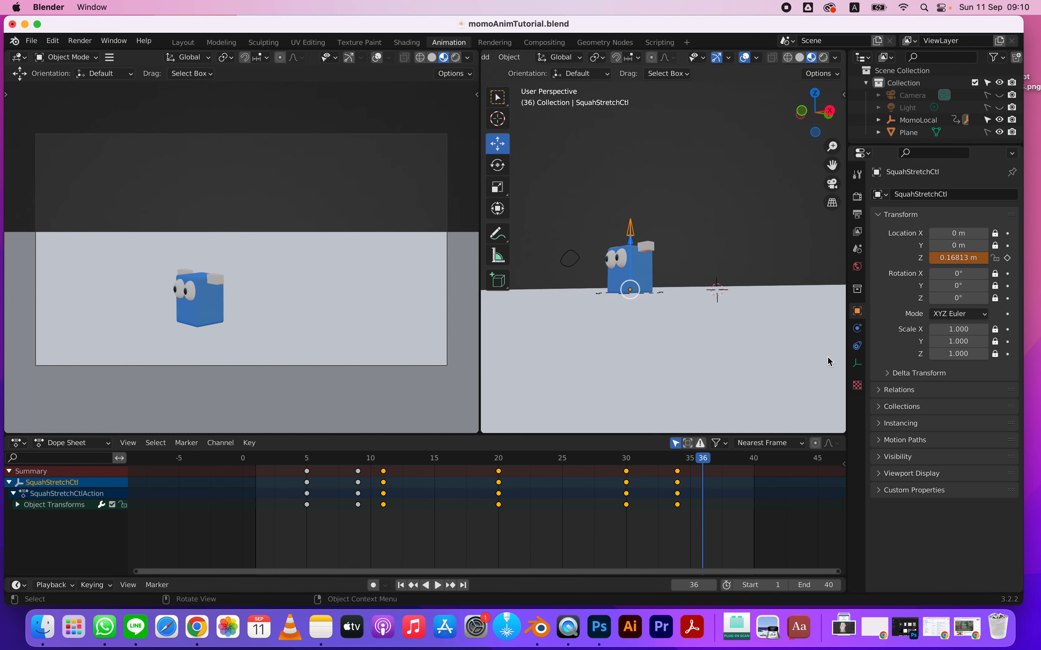
pyautogui.click(1008, 258)
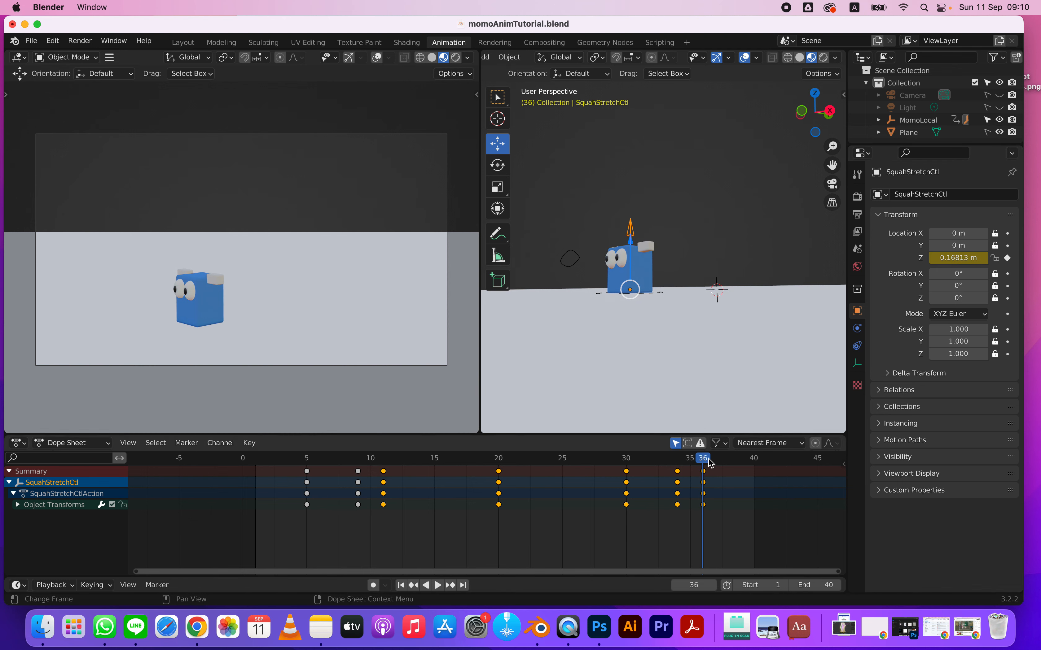
# Step: At frame 37, set SquahStretchCtl's Z location to 0 m and keyframe it
pyautogui.moveTo(715, 461)
pyautogui.mouseDown()
pyautogui.moveTo(727, 460)
pyautogui.moveTo(716, 460)
pyautogui.mouseUp()
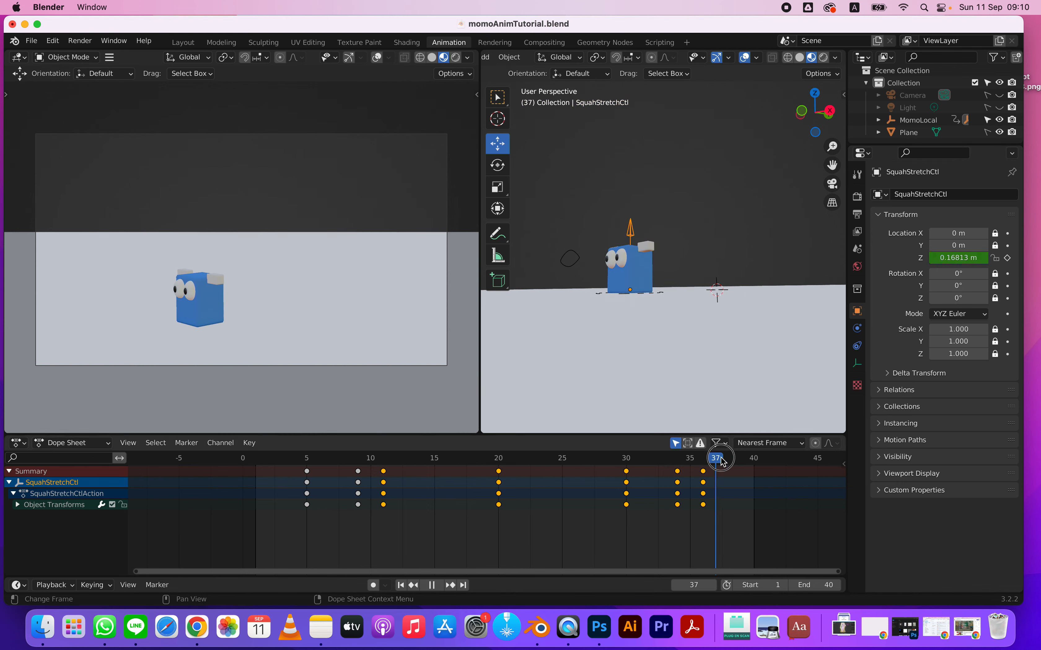
pyautogui.click(963, 258)
pyautogui.write('0')
pyautogui.press('Return')
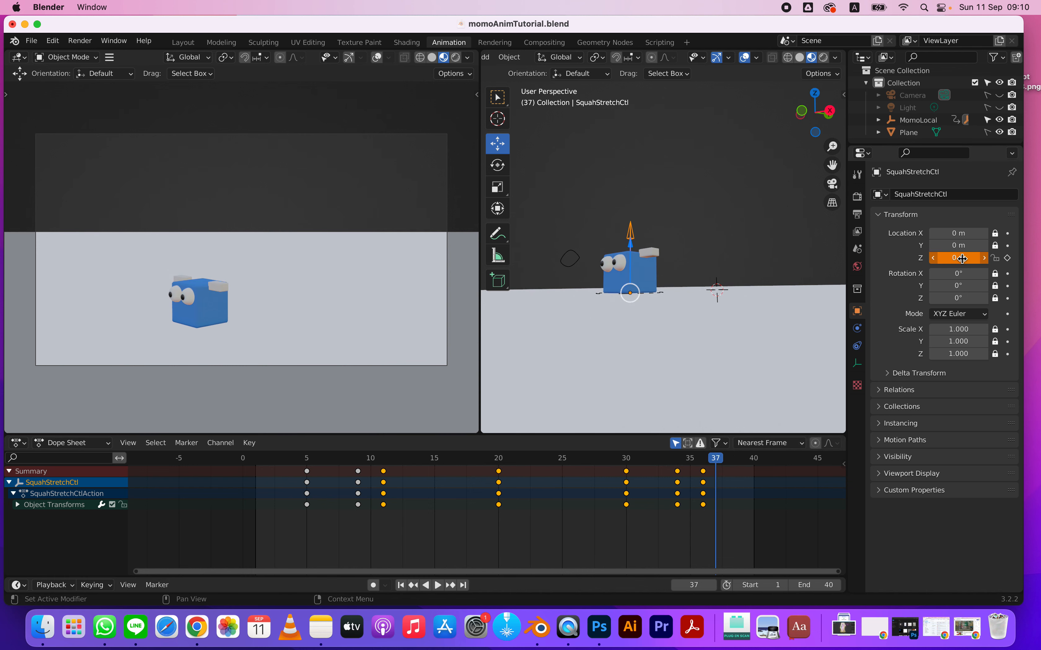
pyautogui.click(1008, 258)
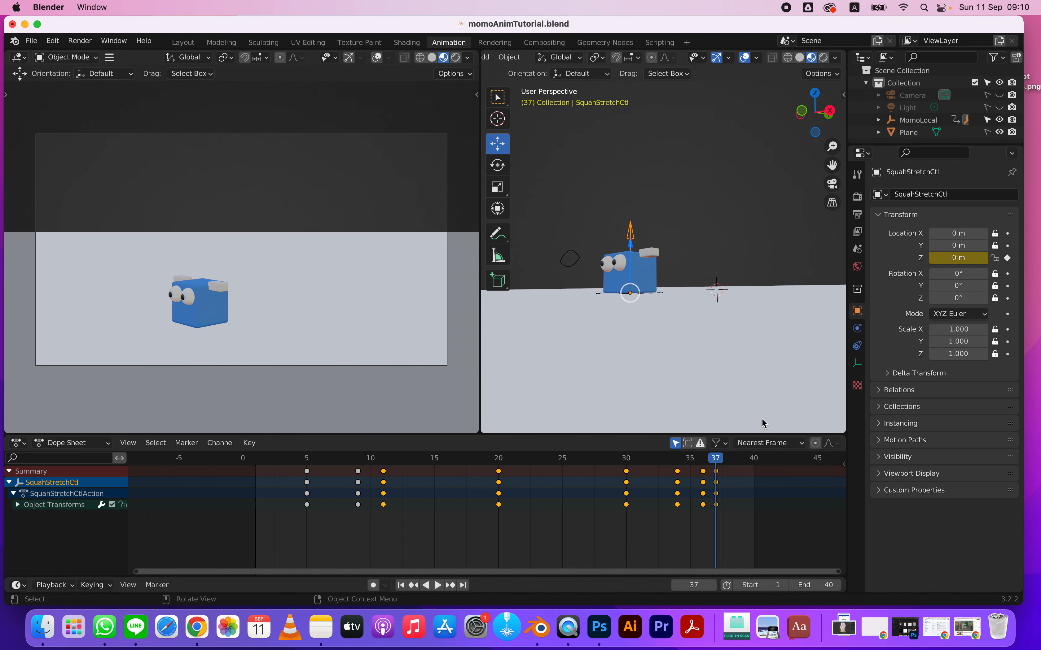
# Step: Play and scrub the jump animation to review the squash and stretch timing from several viewing angles
pyautogui.moveTo(647, 460); pyautogui.dragTo(540, 444)
pyautogui.press('Escape')
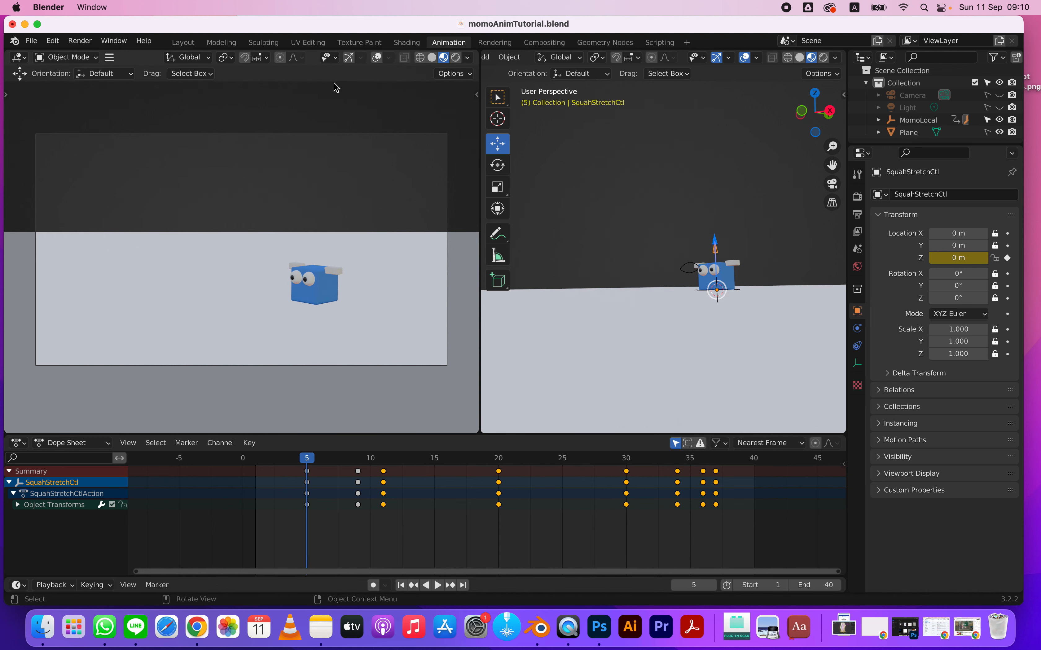
pyautogui.click(373, 321)
pyautogui.click(438, 586)
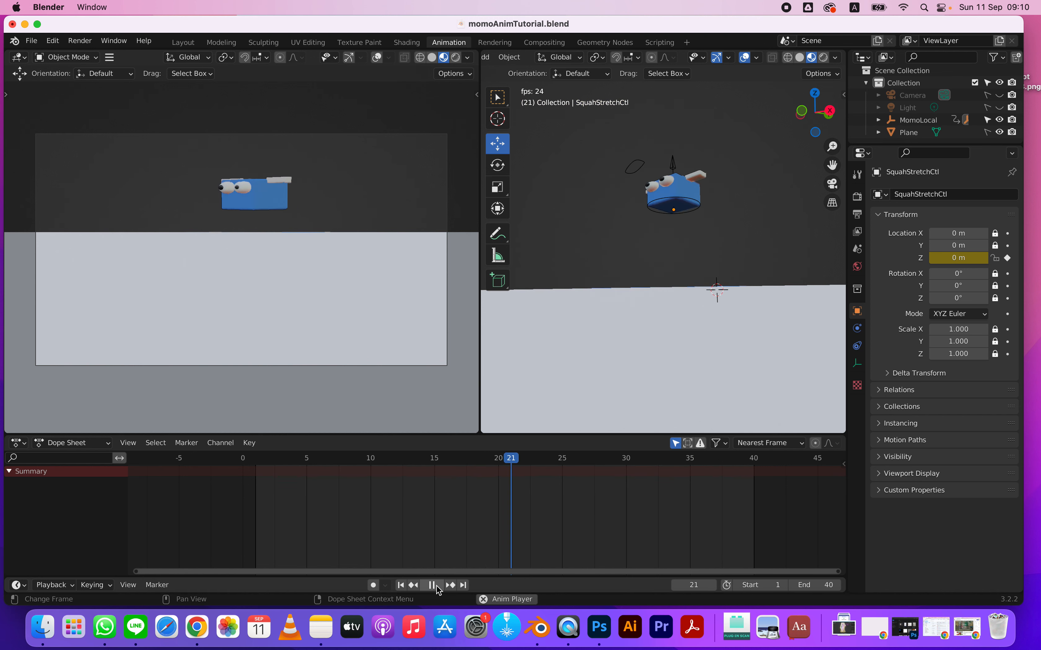
pyautogui.click(432, 586)
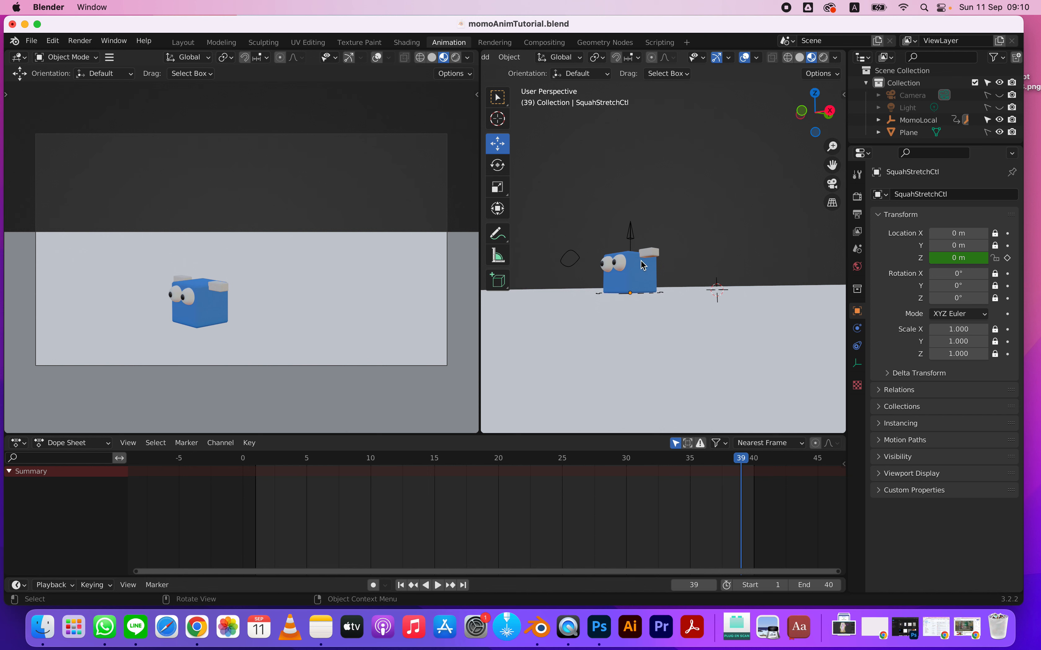
pyautogui.moveTo(643, 265); pyautogui.dragTo(459, 233, button='middle')
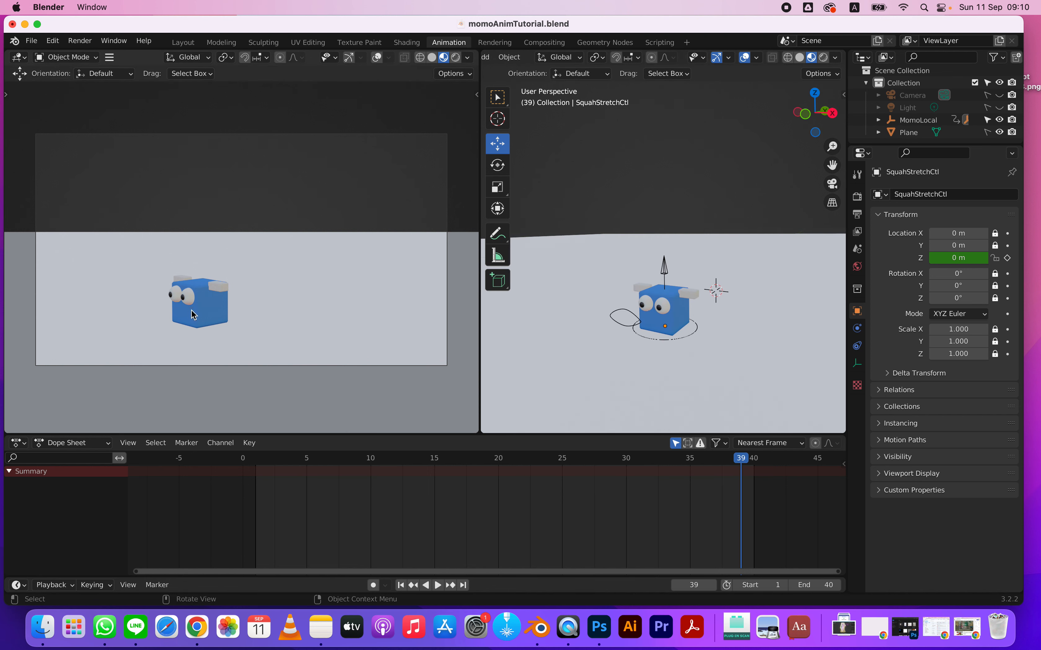
pyautogui.moveTo(621, 461); pyautogui.dragTo(665, 473)
pyautogui.moveTo(590, 477); pyautogui.dragTo(302, 434)
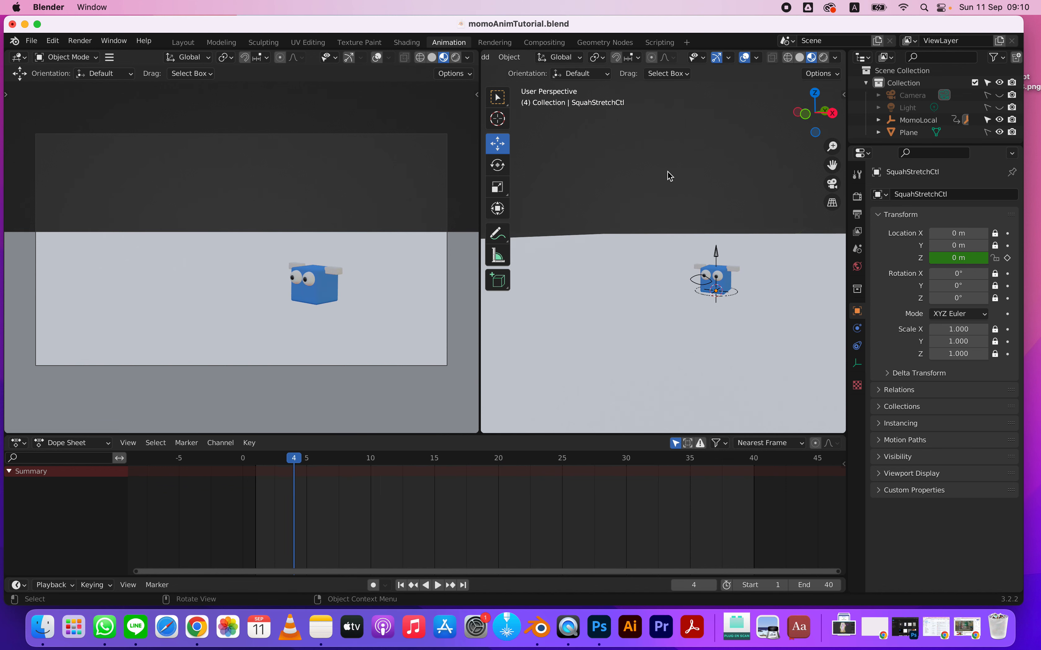
# Step: Select Momo's left ear (L_Ear) and scrub through the jump to check its motion
pyautogui.click(335, 269)
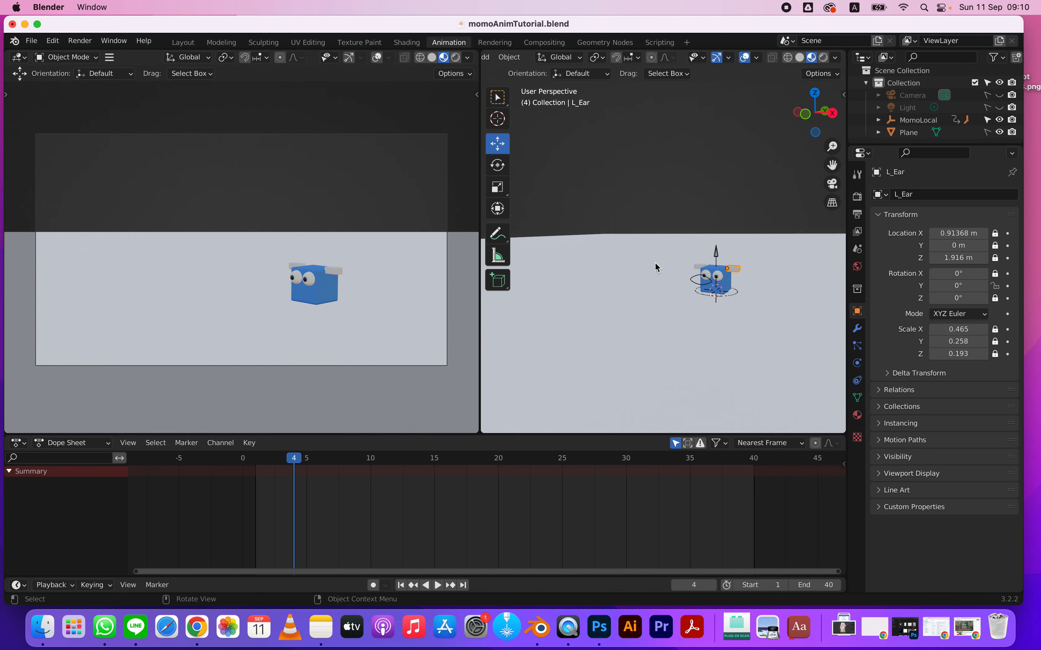
pyautogui.moveTo(298, 464); pyautogui.dragTo(517, 478)
pyautogui.press('space')
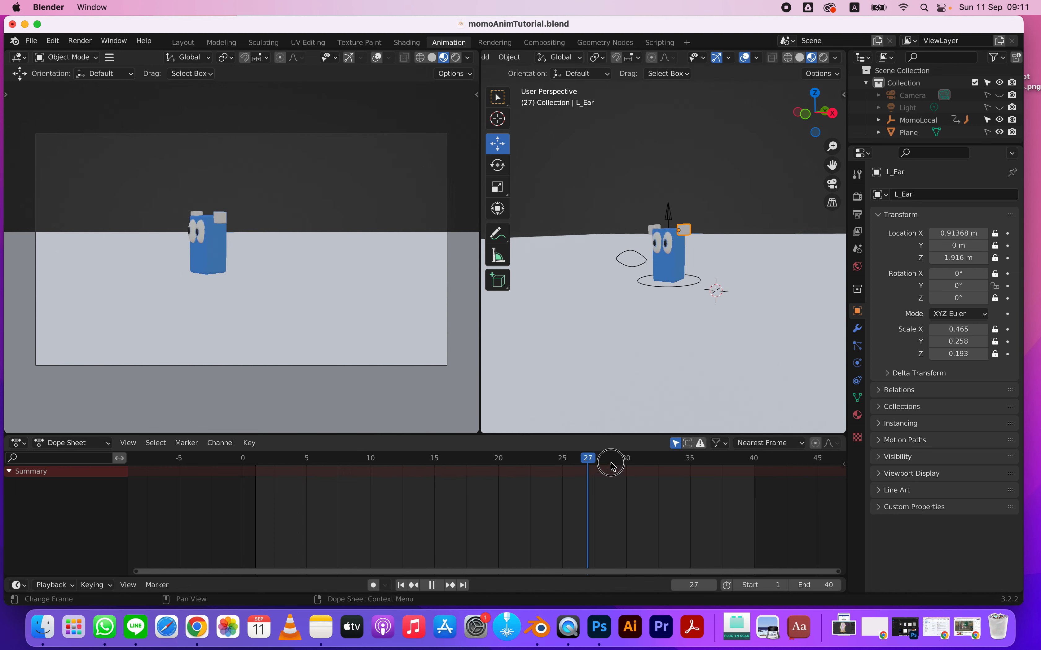
pyautogui.click(376, 468)
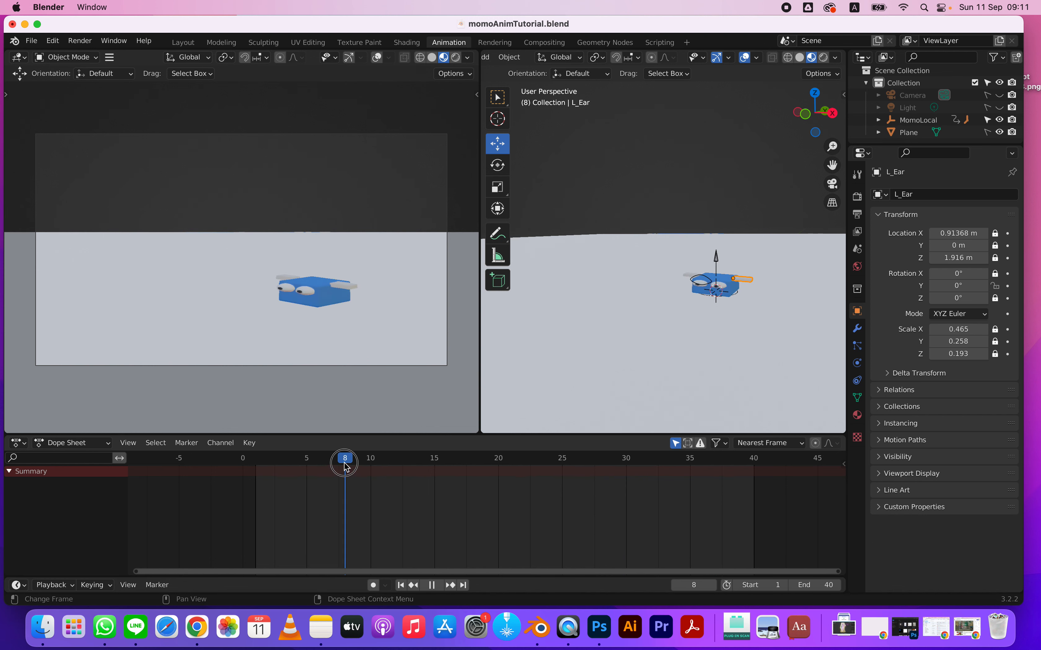